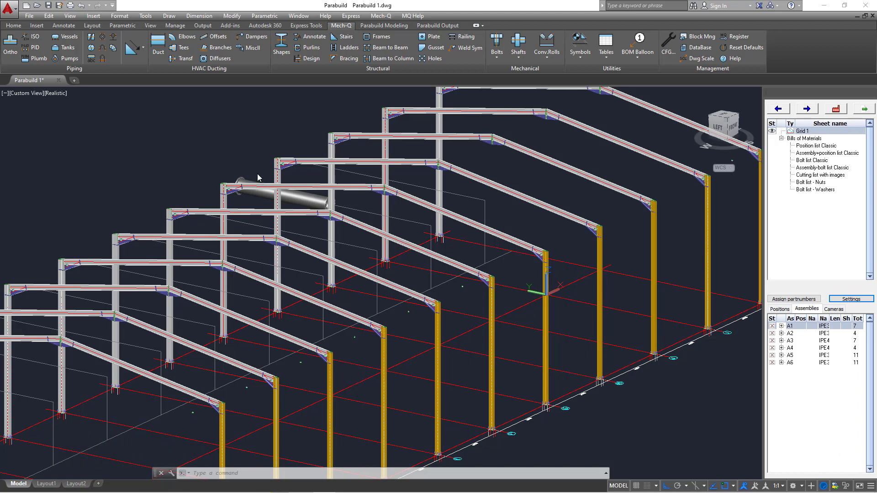
Delete the loose cylindrical pipe lying among the upper parts of the portal frames.
click(305, 197)
key(Delete)
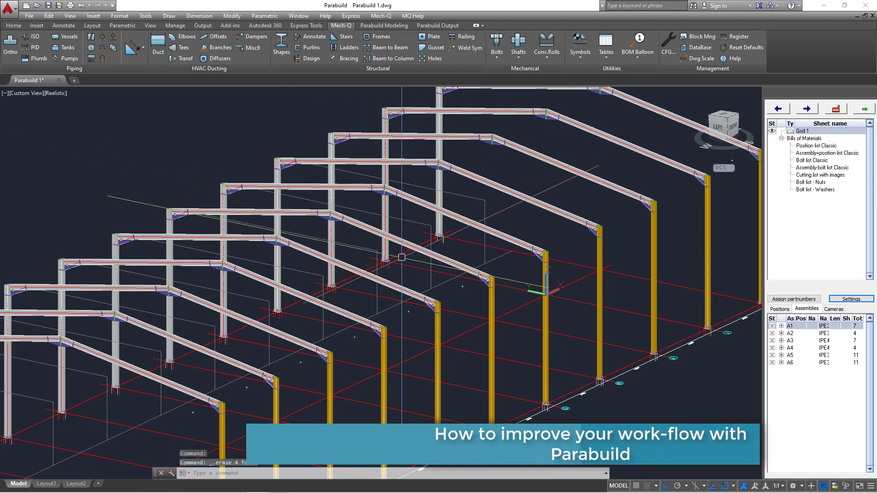
scroll(372, 243, down, 3)
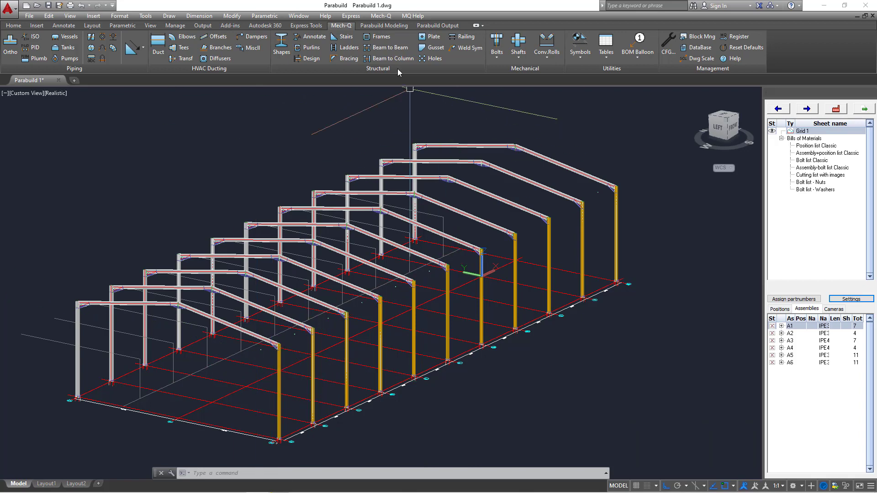
Look over the Parabuild modelling tools and examine the portal-frame building with its grid and pipe guide lines.
click(384, 25)
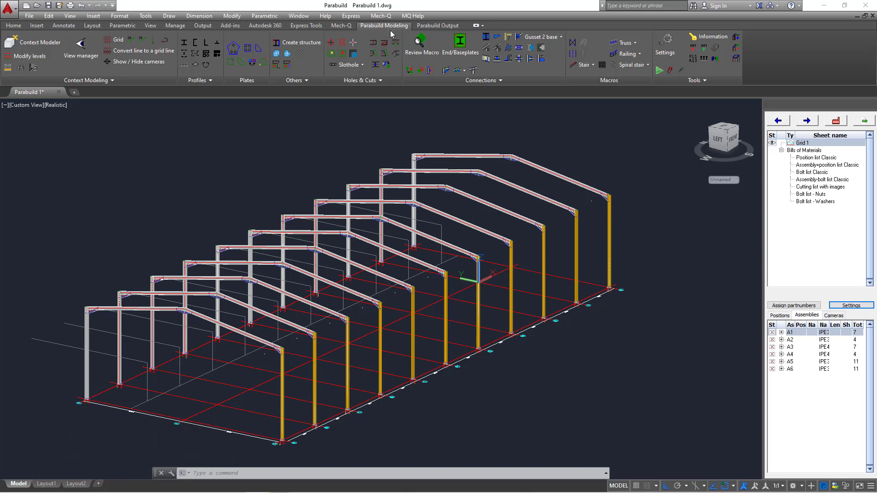
click(437, 28)
click(393, 26)
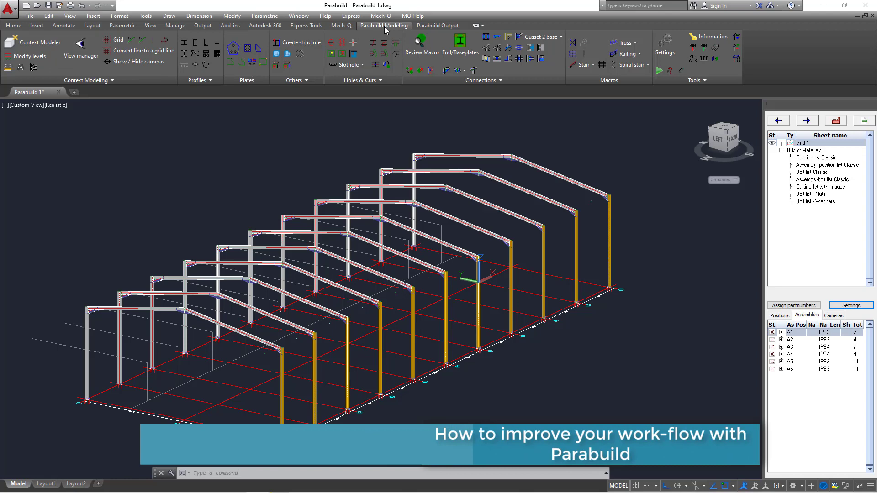
scroll(383, 29, up, 1)
click(380, 27)
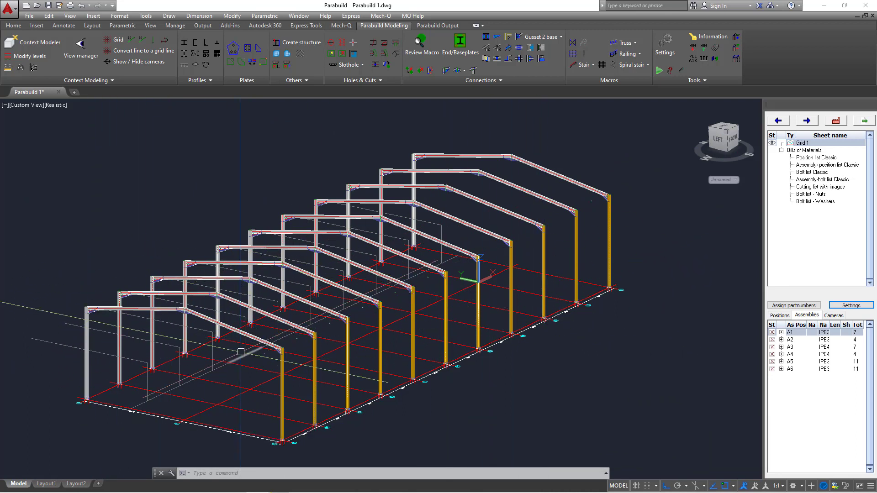
shift+middle_drag(362, 303, 320, 337)
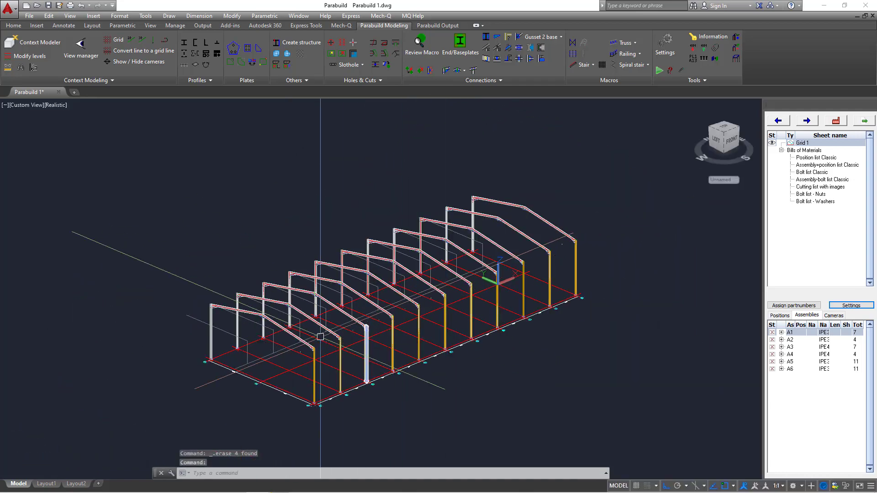
scroll(242, 347, up, 2)
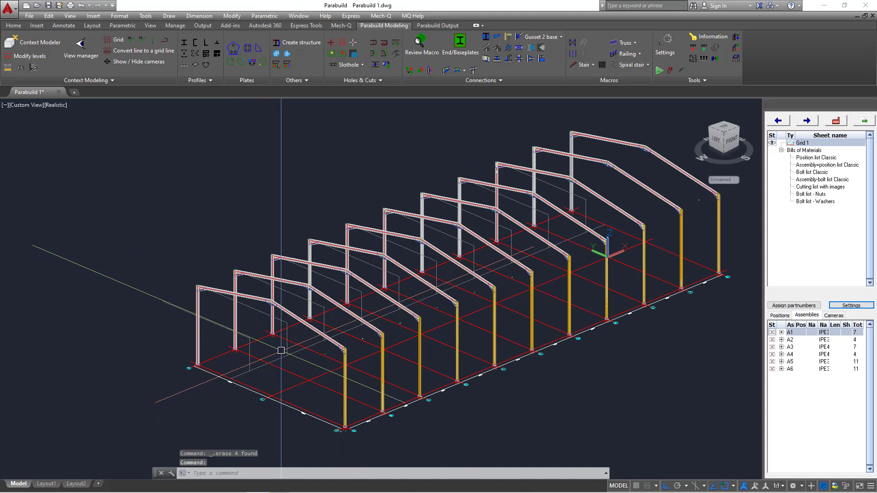
scroll(280, 363, down, 3)
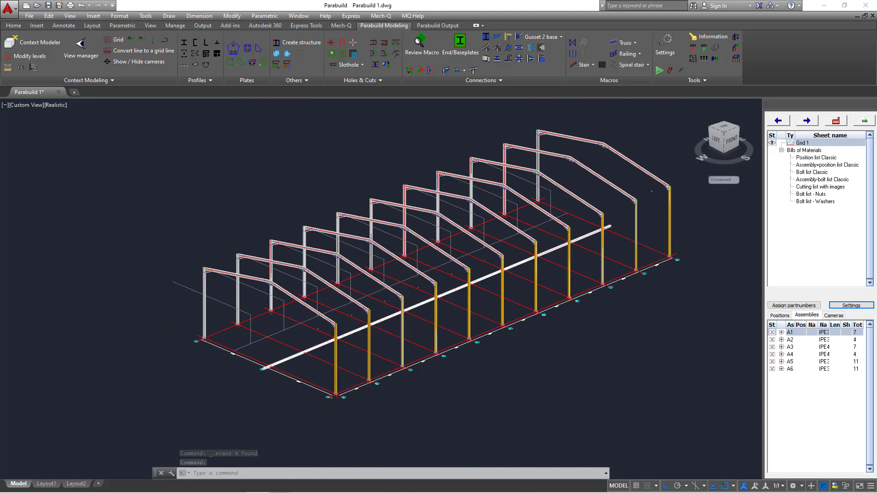
scroll(301, 349, up, 5)
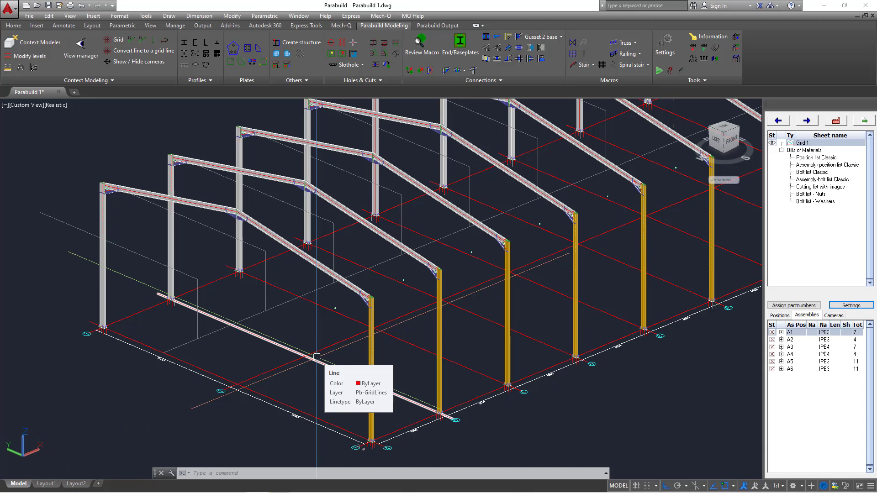
Start drawing an orthogonal 3D pipe of flanged cast iron, size DN 900, with wall rating Class 51.
click(341, 25)
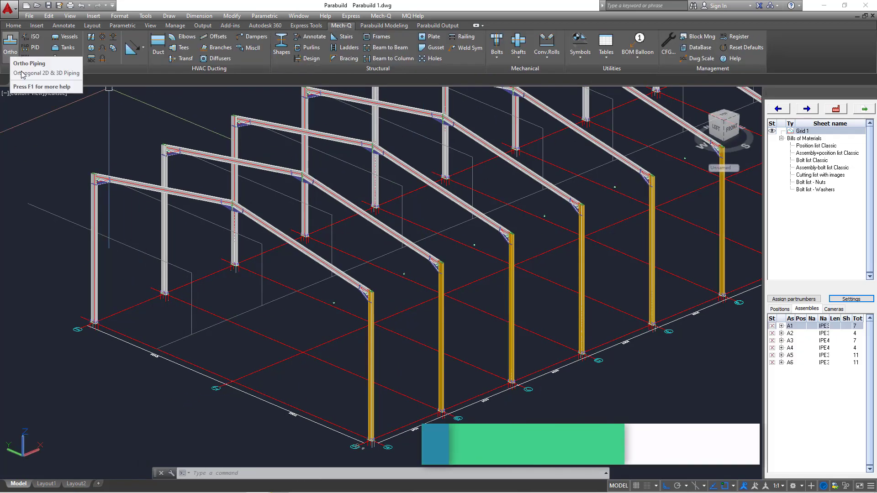
click(10, 45)
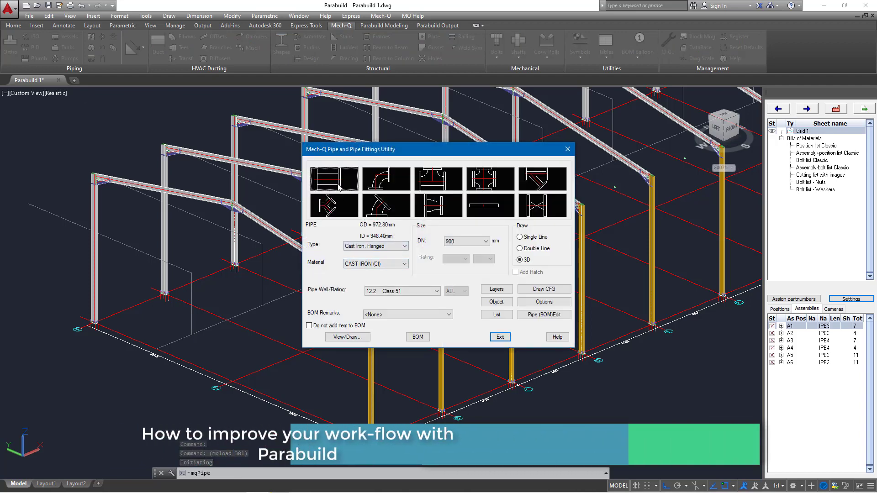
click(479, 246)
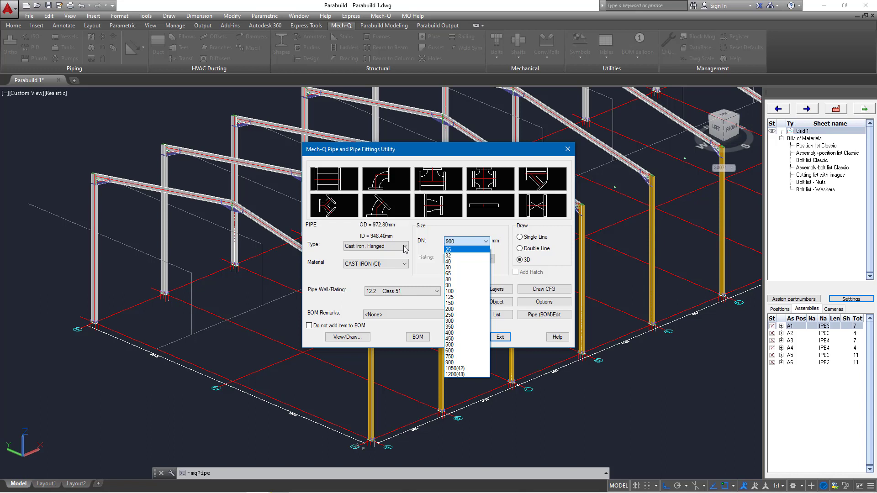
click(459, 246)
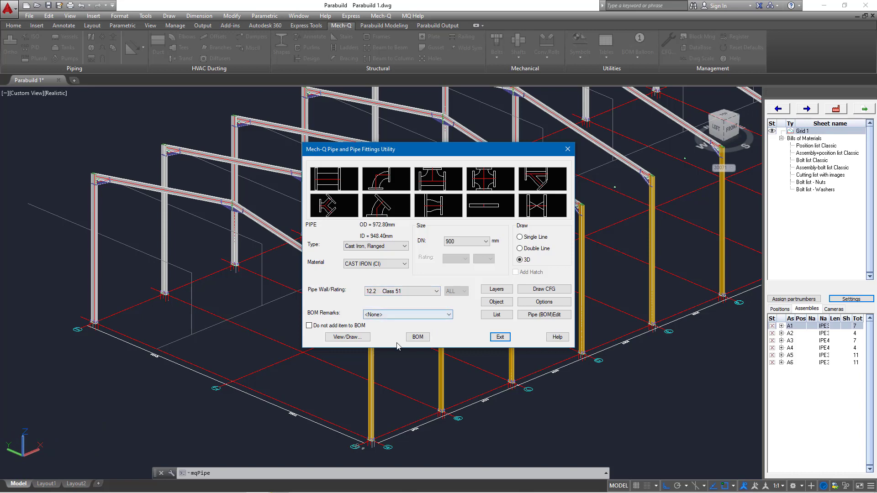
click(346, 339)
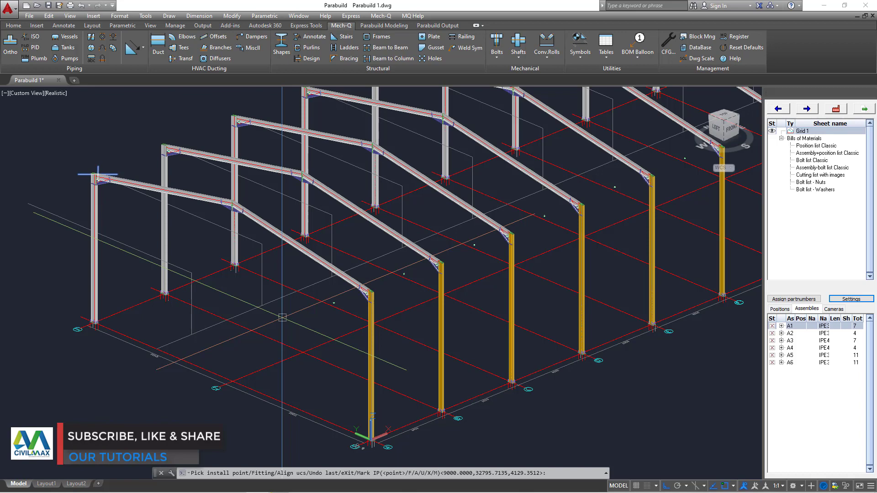
Route the first pipe run along the floor guide line, up the first vertical guide line and outward past the front frame.
scroll(186, 361, up, 6)
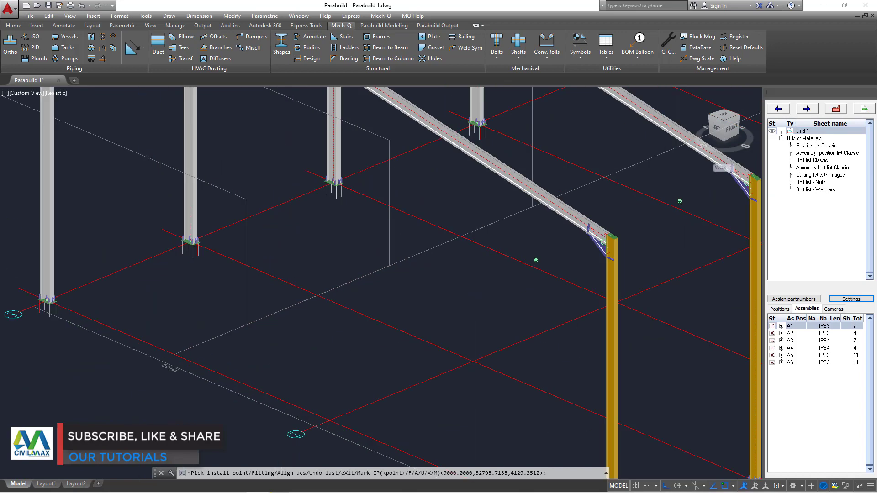
click(182, 364)
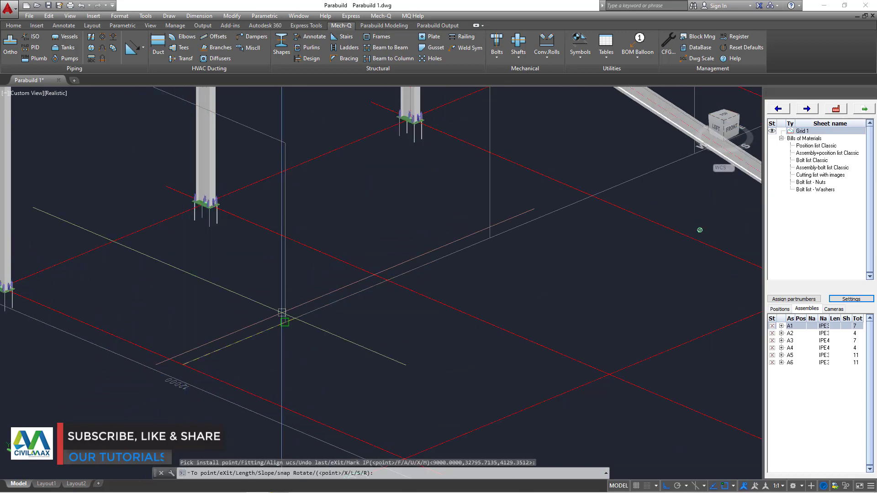
click(285, 322)
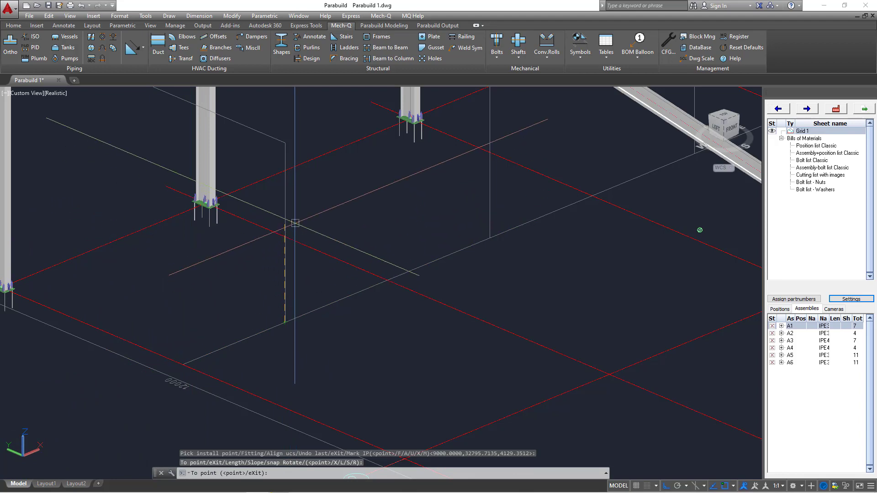
click(326, 263)
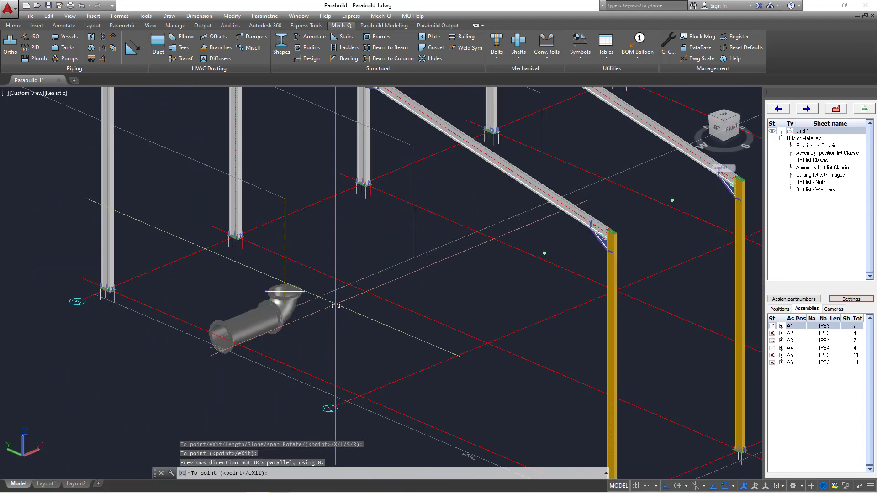
scroll(330, 296, down, 3)
key(Return)
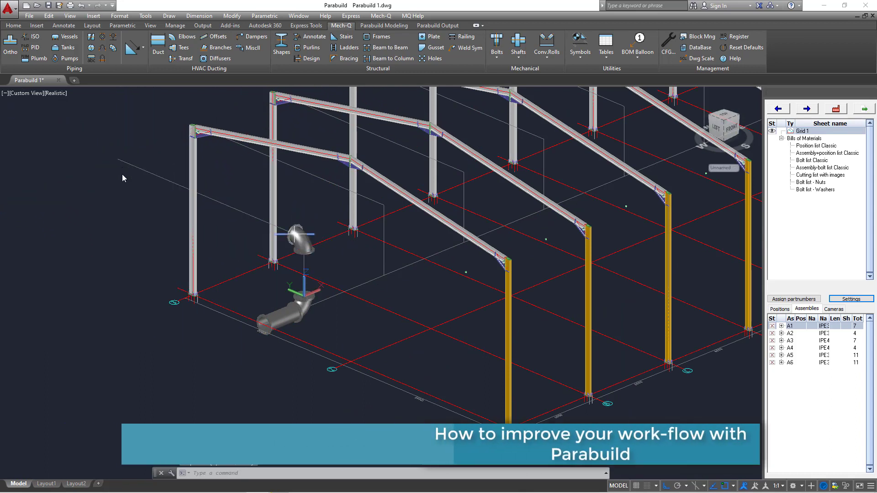
click(295, 234)
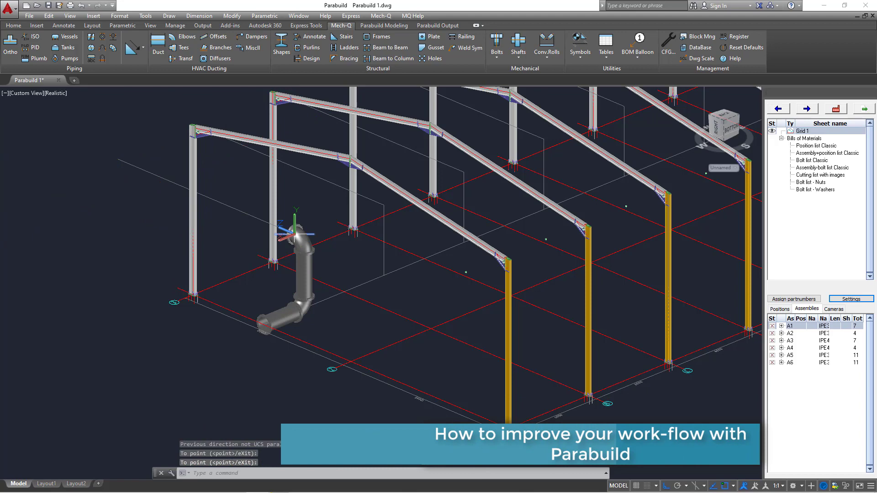
key(Return)
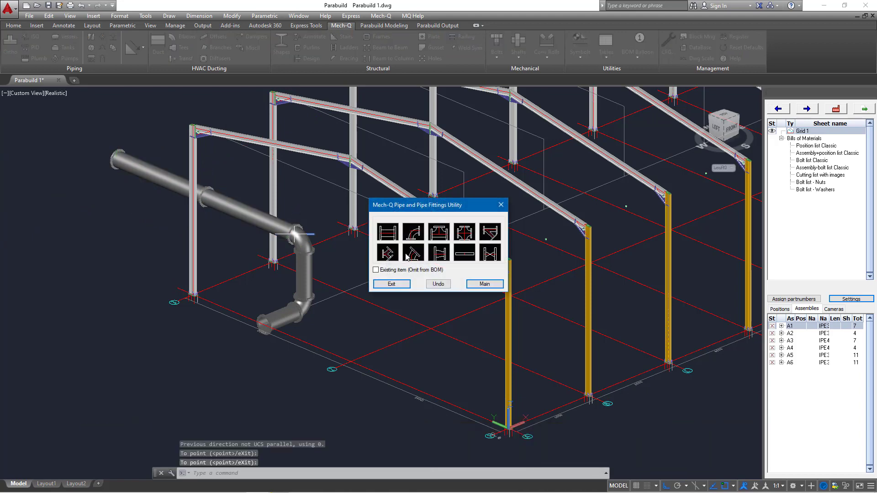
Start a second pipe run at the flange before the first lower elbow, extending along the floor to the next vertical guide line.
click(388, 236)
scroll(302, 249, up, 10)
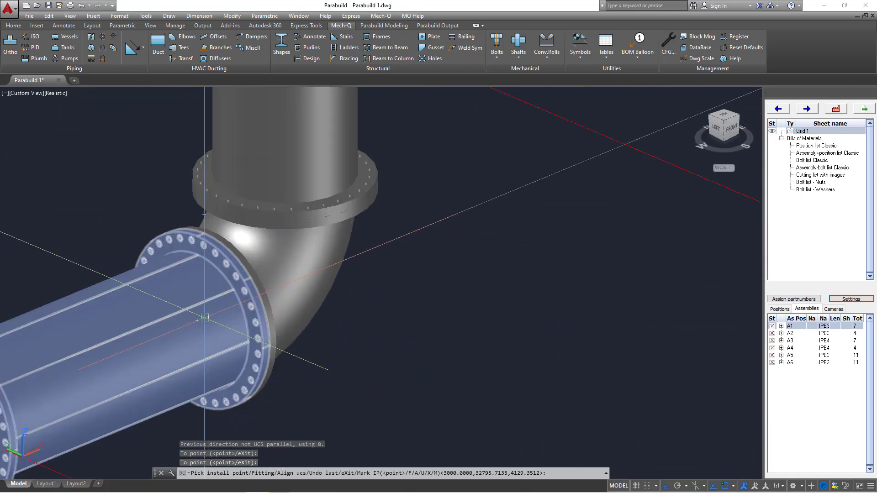
click(204, 317)
scroll(464, 302, down, 5)
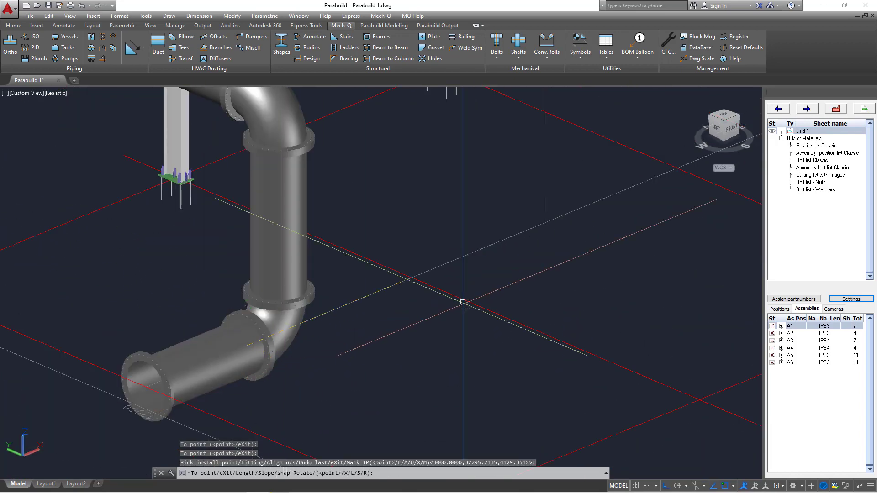
click(546, 222)
scroll(442, 355, down, 3)
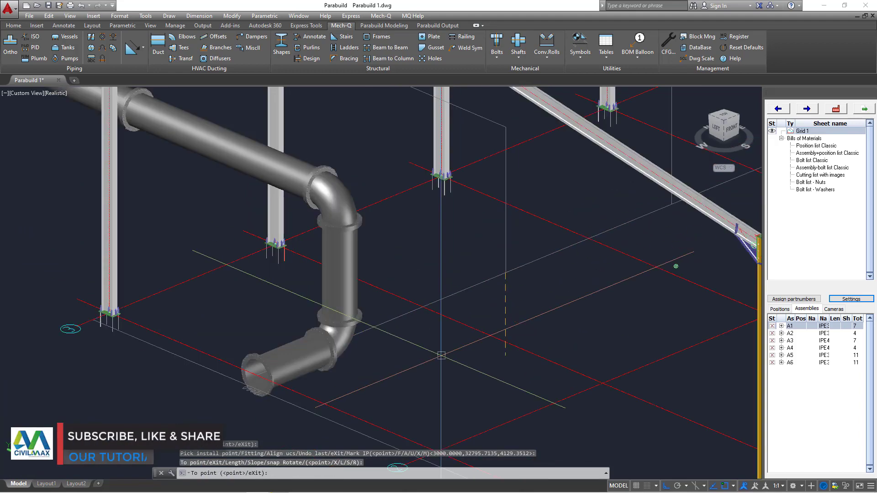
Continue the second pipe run up its vertical guide line and outward along the upper guide line, and finish the run.
scroll(442, 355, down, 3)
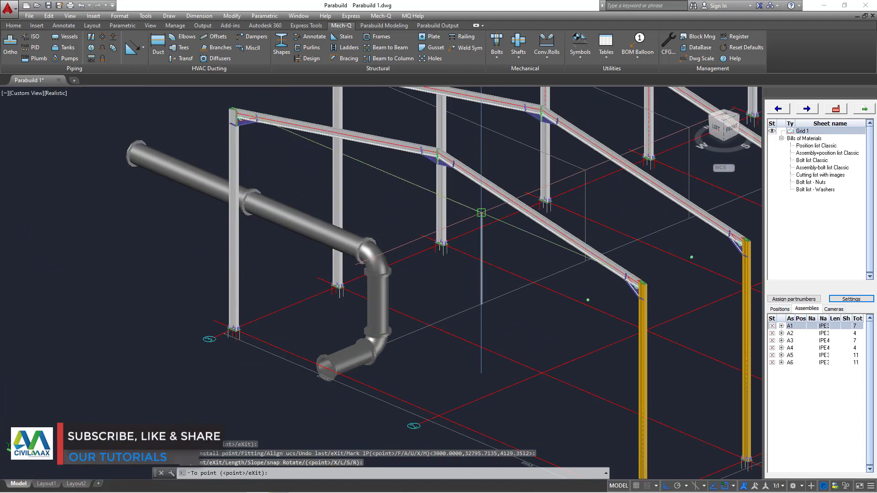
key(Return)
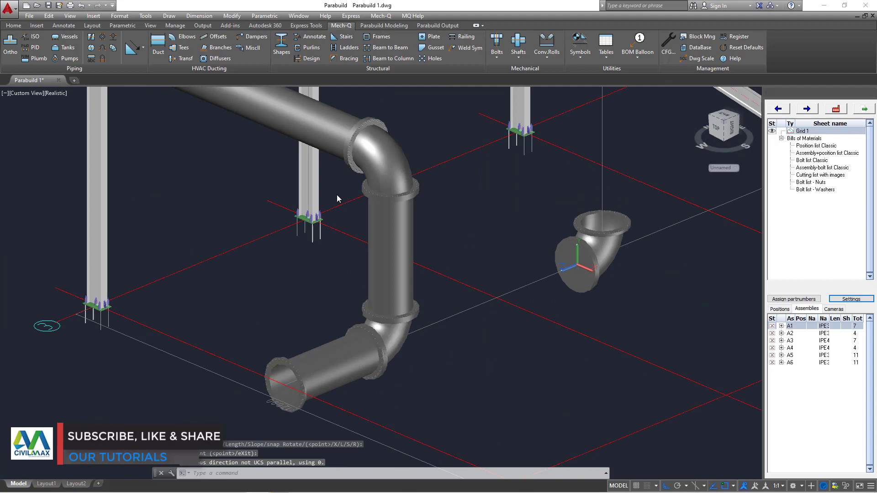
scroll(516, 313, up, 5)
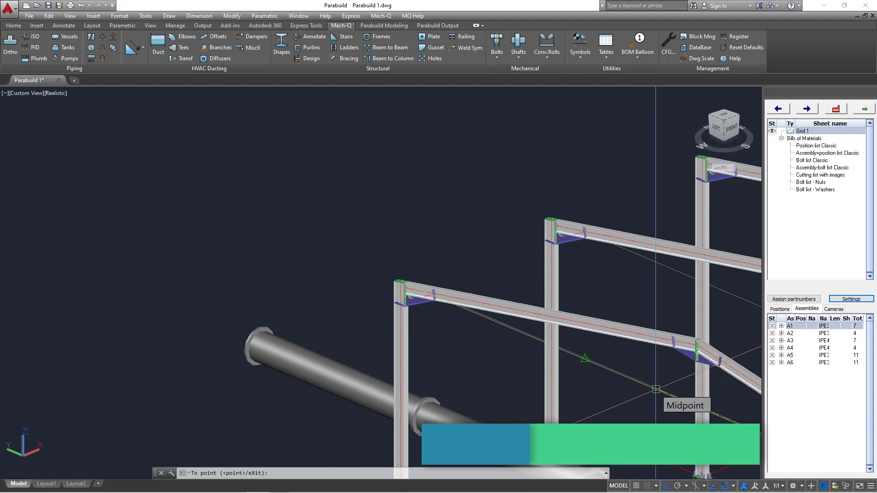
click(713, 389)
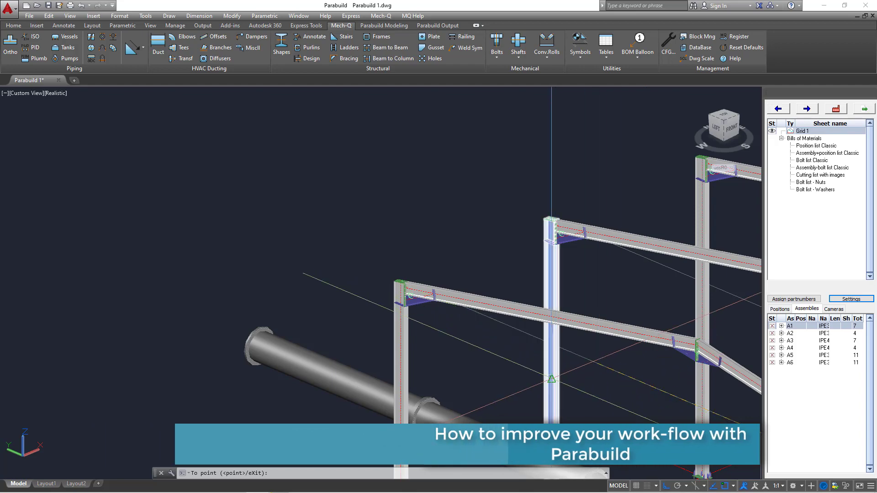
shift+middle_drag(549, 378, 592, 388)
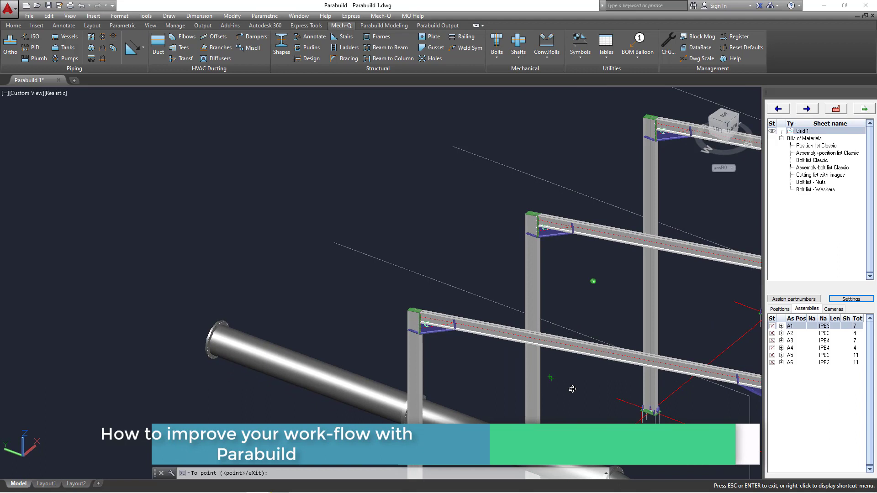
key(Return)
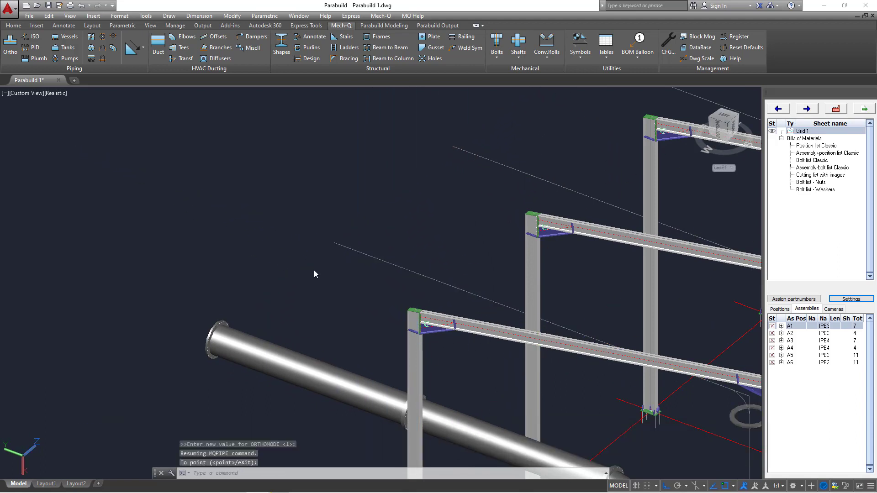
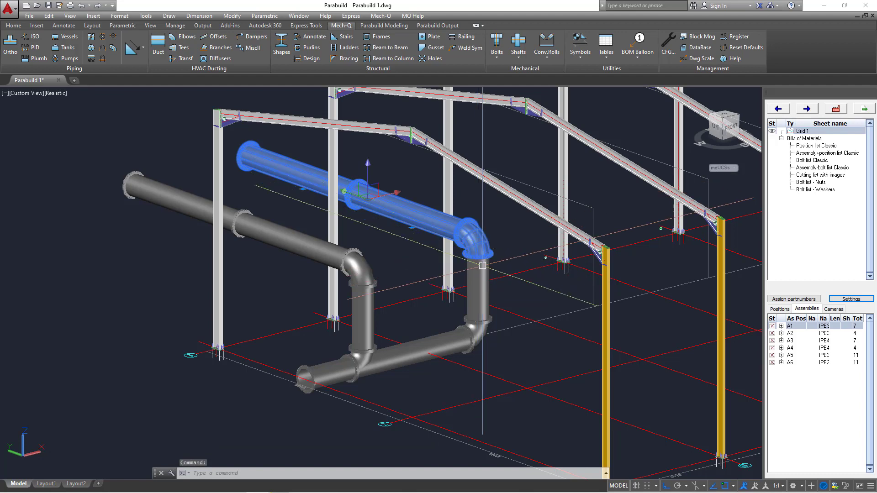
Select the second pipe run including its riser, lower elbow and floor pipe, and start copying it from its starting flange's centre.
click(477, 293)
scroll(477, 347, up, 5)
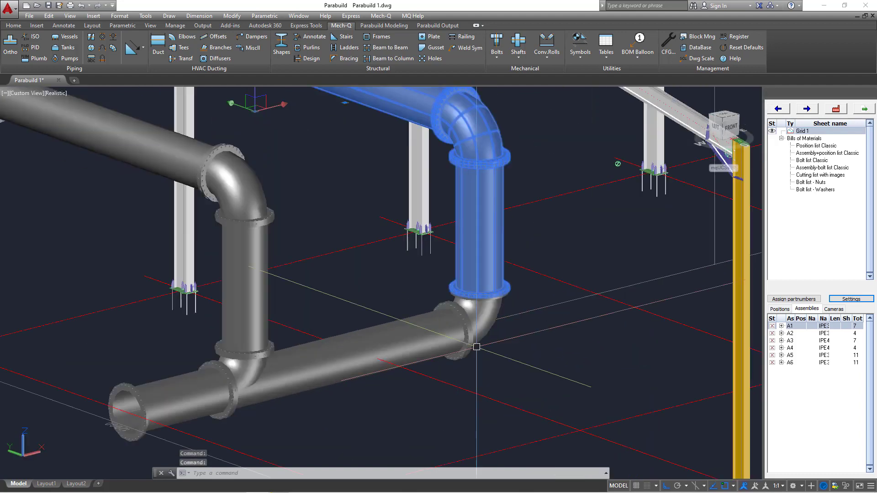
click(495, 310)
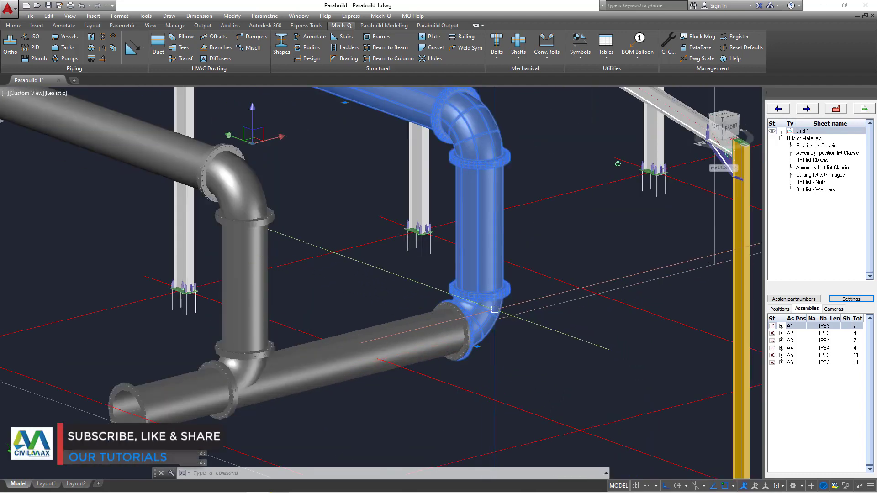
click(453, 326)
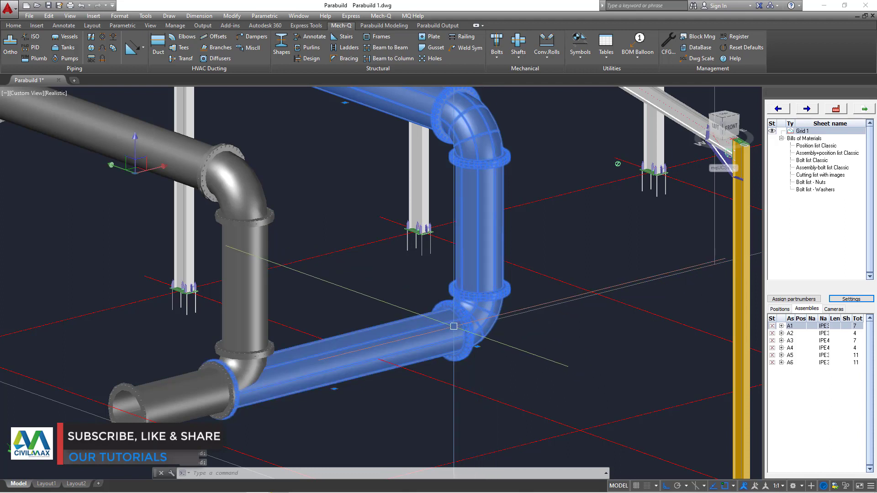
right_click(579, 236)
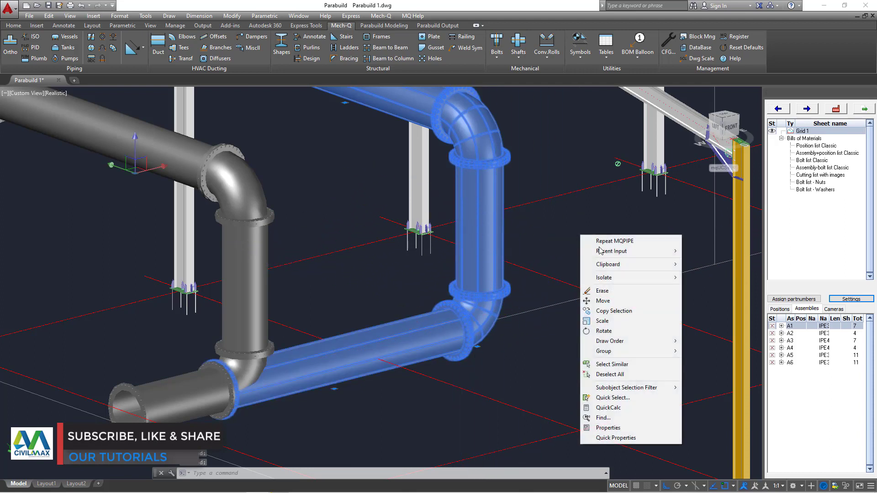
click(614, 311)
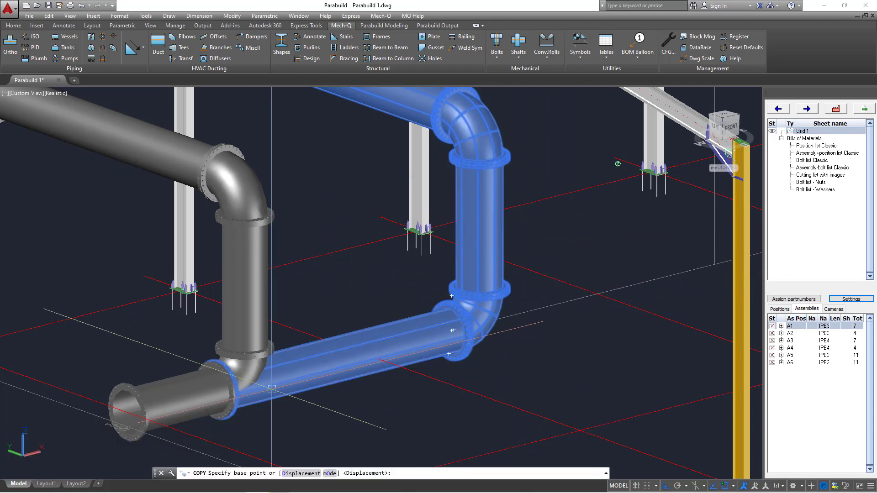
scroll(229, 401, up, 5)
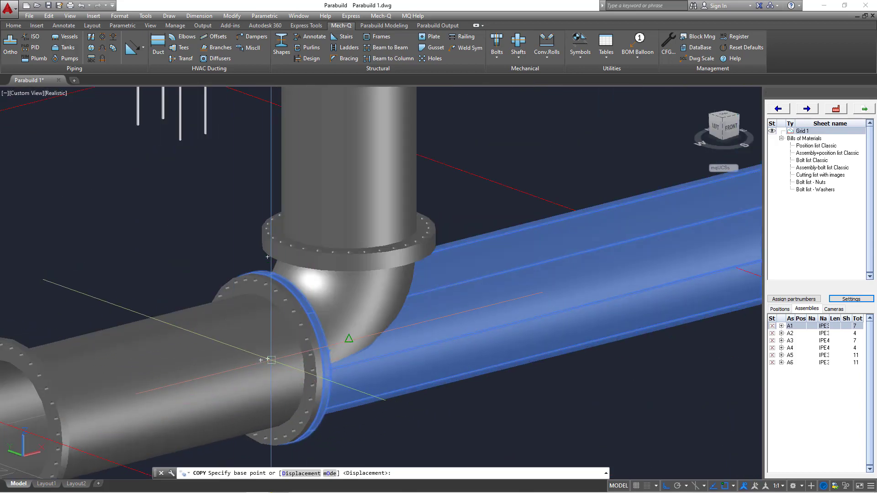
click(261, 360)
Place the first copy of the pipe run at the centre of the flange before the original run's lower elbow.
scroll(260, 360, down, 6)
scroll(337, 328, up, 7)
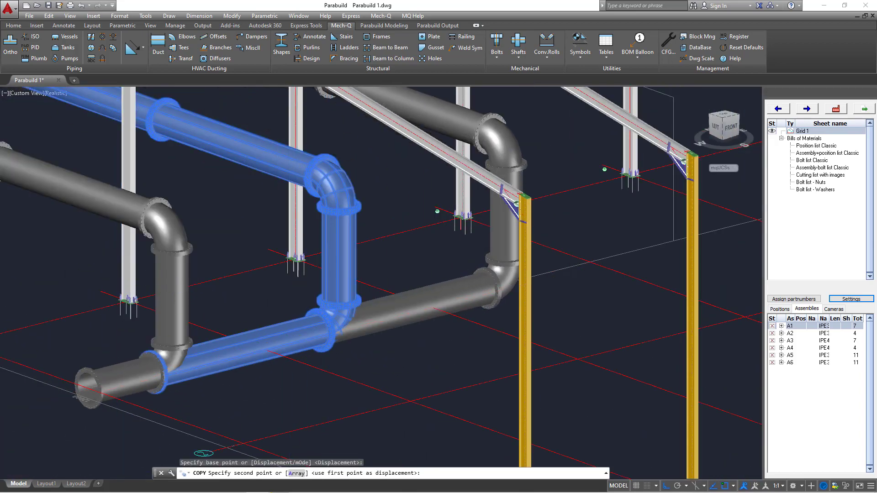
scroll(330, 334, up, 3)
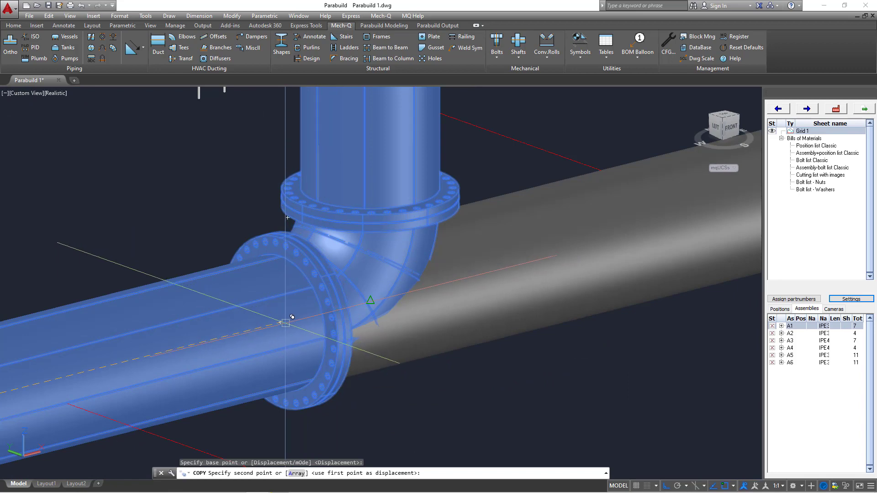
scroll(290, 314, up, 2)
scroll(300, 310, down, 3)
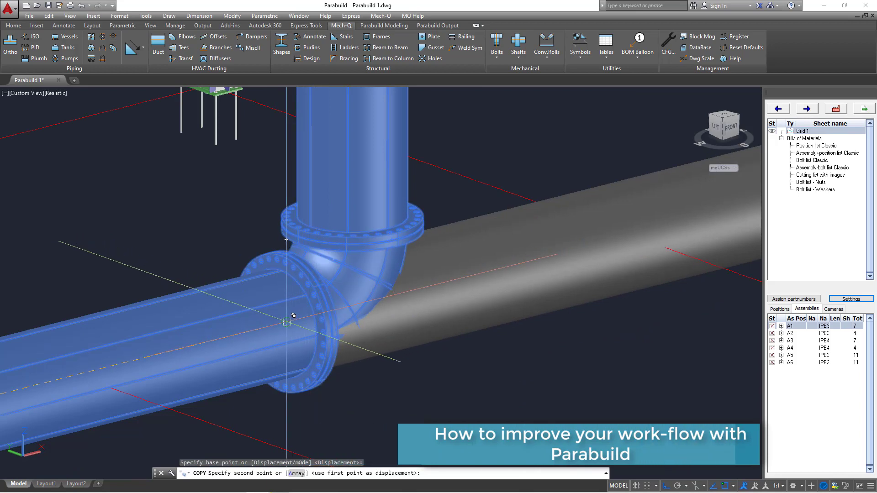
click(697, 214)
Place the next copies of the pipe run end to end, each starting at the flange before the preceding copy's lower elbow.
scroll(128, 361, down, 2)
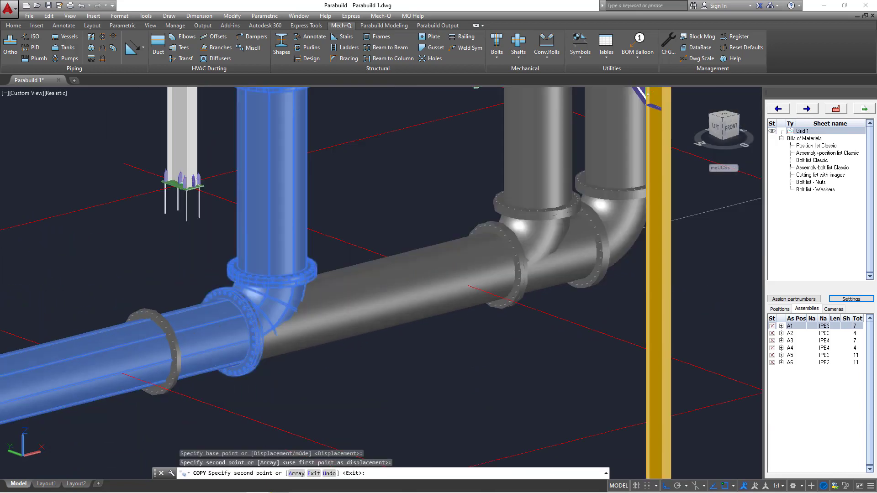
scroll(335, 294, down, 5)
scroll(336, 295, up, 6)
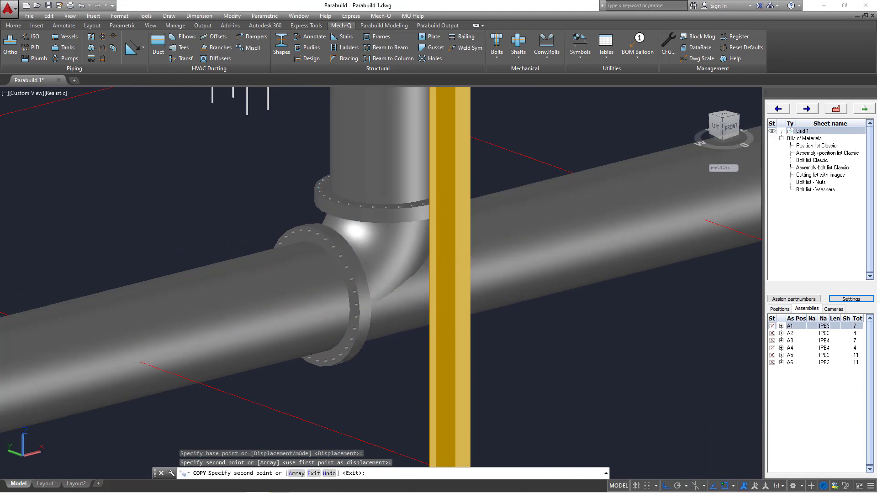
scroll(395, 270, down, 3)
scroll(395, 269, up, 4)
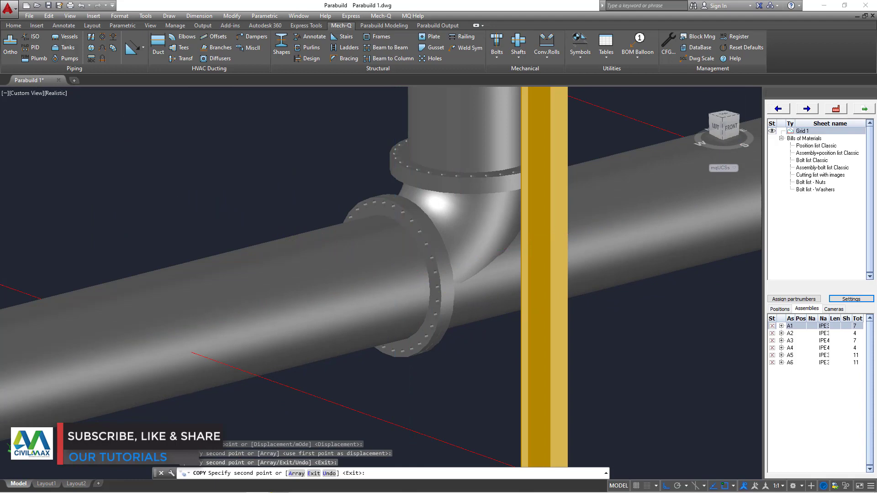
scroll(421, 262, down, 3)
scroll(421, 261, up, 3)
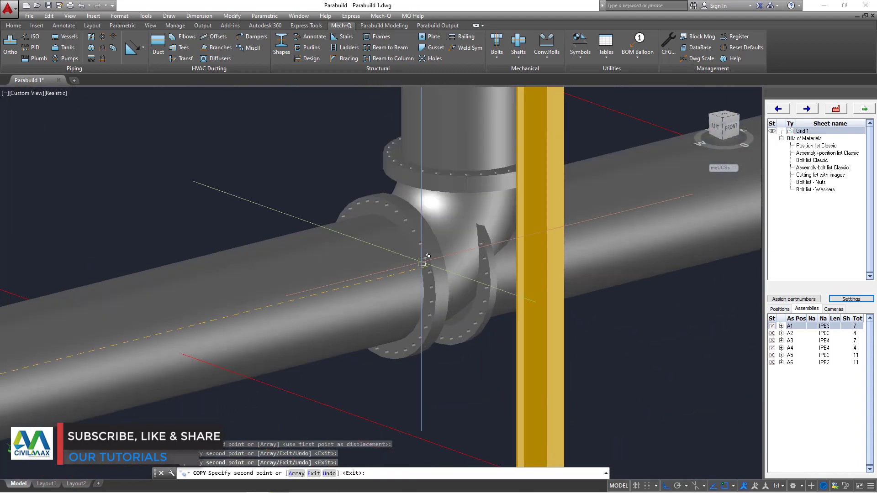
Continue the chain of pipe run copies along the floor through the middle bays, snapping each to the latest lower flange.
scroll(239, 307, down, 5)
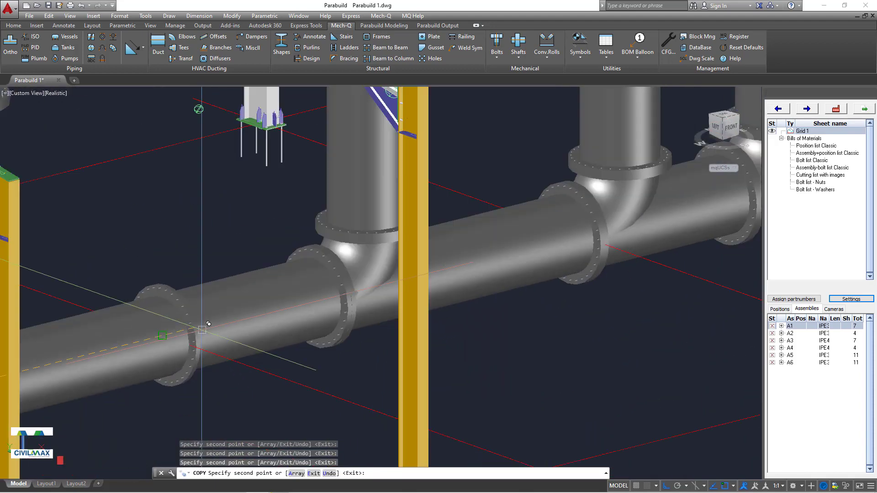
scroll(372, 265, up, 5)
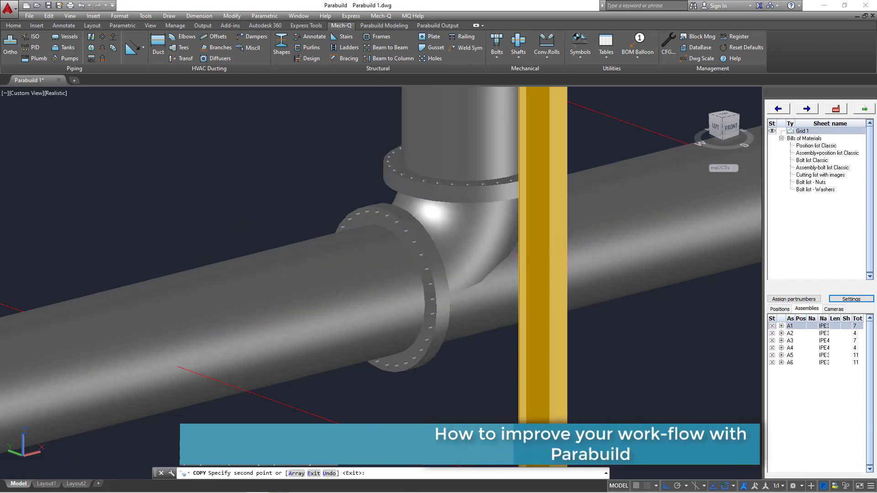
scroll(490, 258, down, 7)
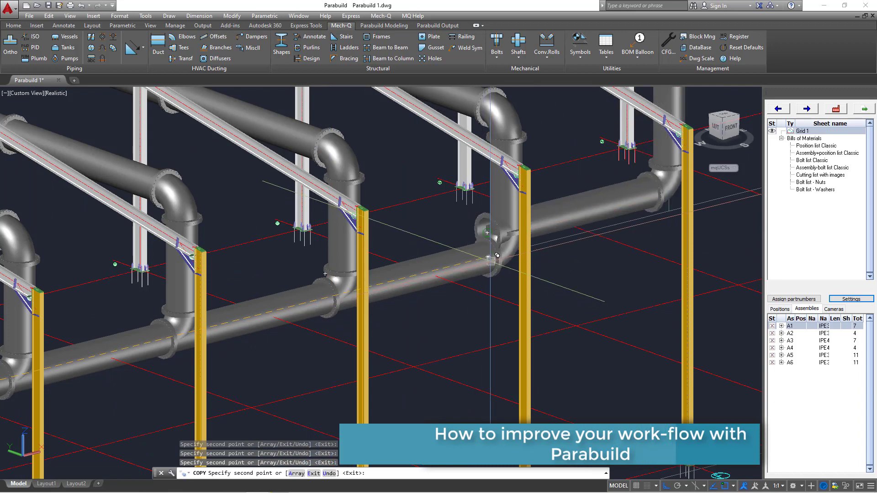
scroll(490, 258, up, 5)
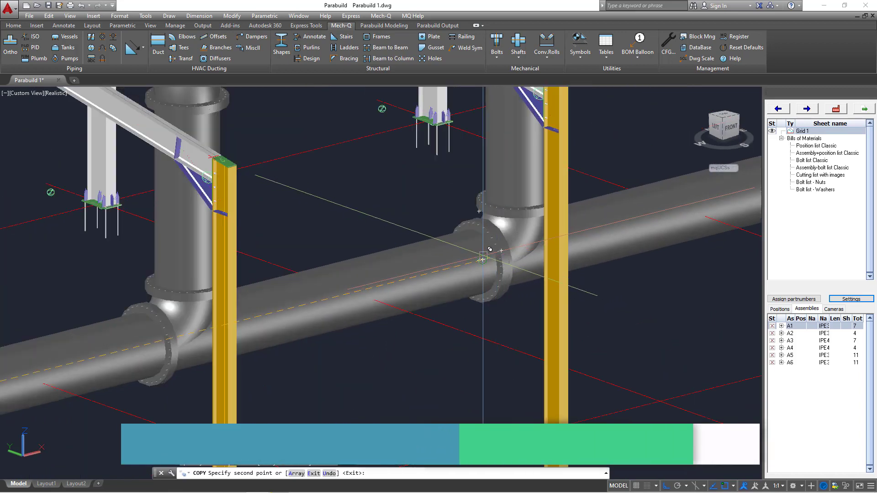
scroll(490, 250, up, 3)
scroll(473, 266, down, 3)
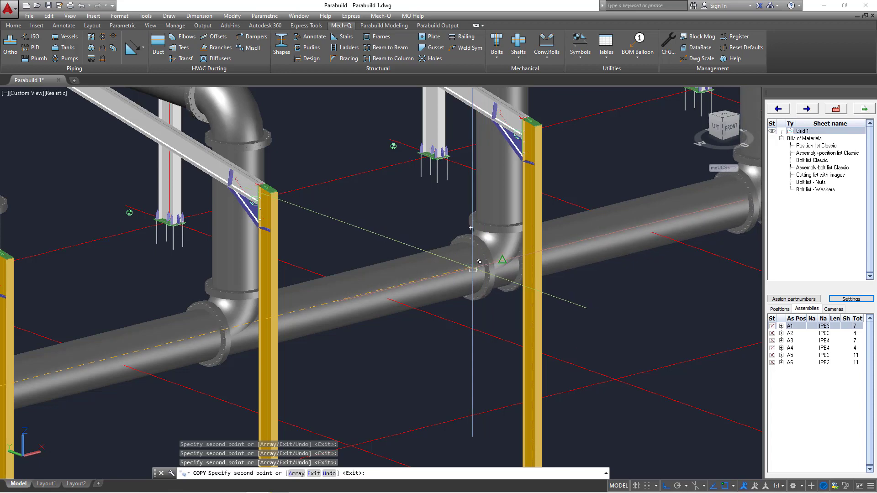
Add further pipe run copies at the successive lower elbow flanges towards the far end of the building.
scroll(480, 261, down, 5)
scroll(480, 261, up, 6)
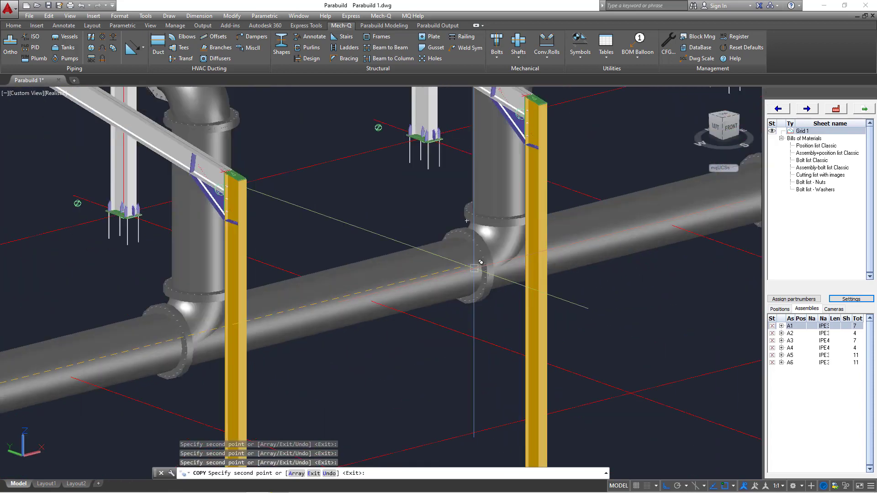
scroll(480, 262, up, 2)
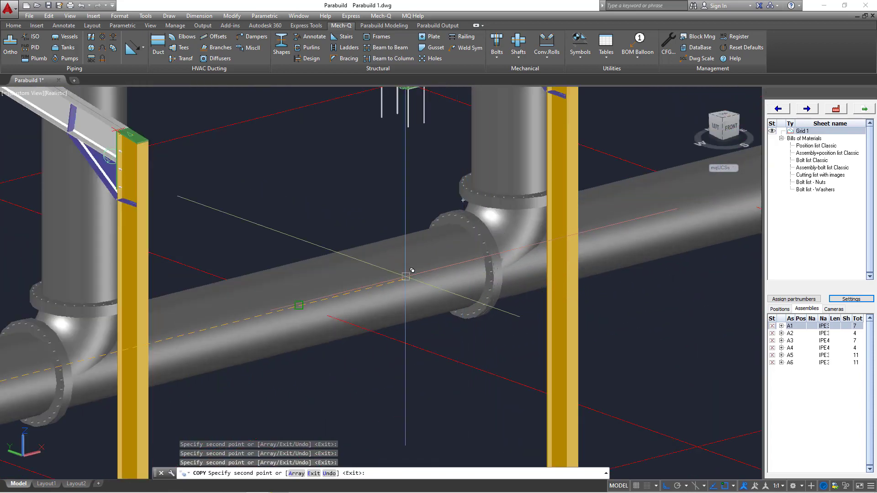
scroll(413, 270, down, 5)
scroll(523, 250, up, 6)
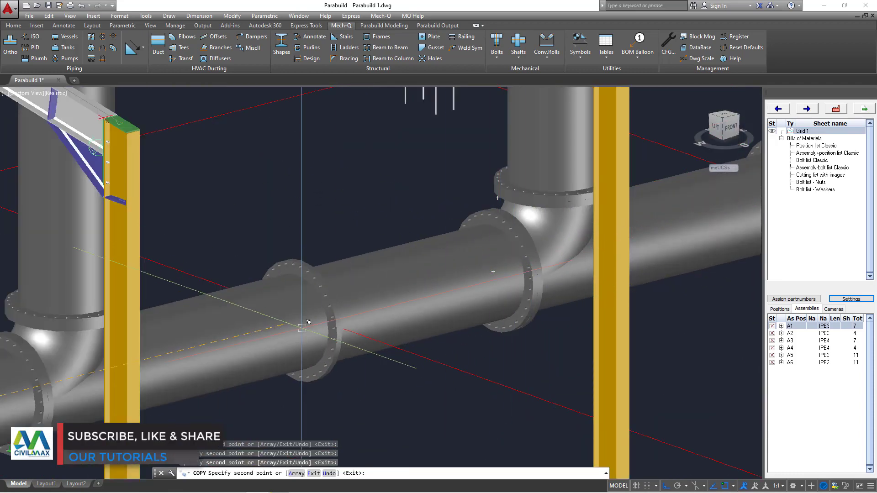
scroll(309, 322, down, 5)
scroll(587, 248, up, 6)
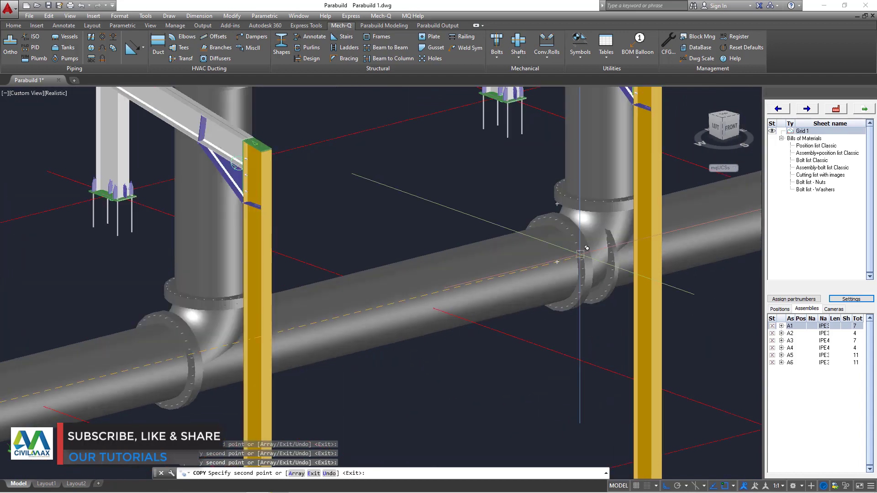
Place the last pipe run copy reaching the building's far end frame and end the Copy command.
scroll(587, 248, up, 3)
scroll(543, 260, down, 2)
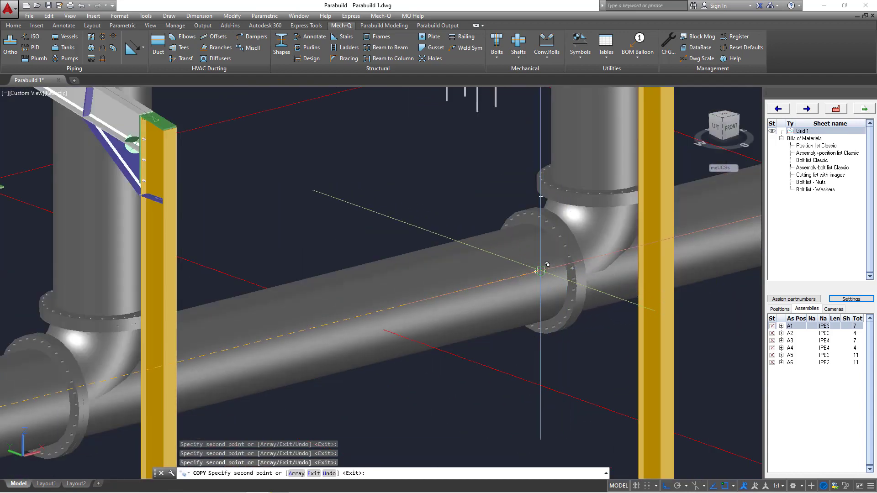
scroll(523, 266, down, 10)
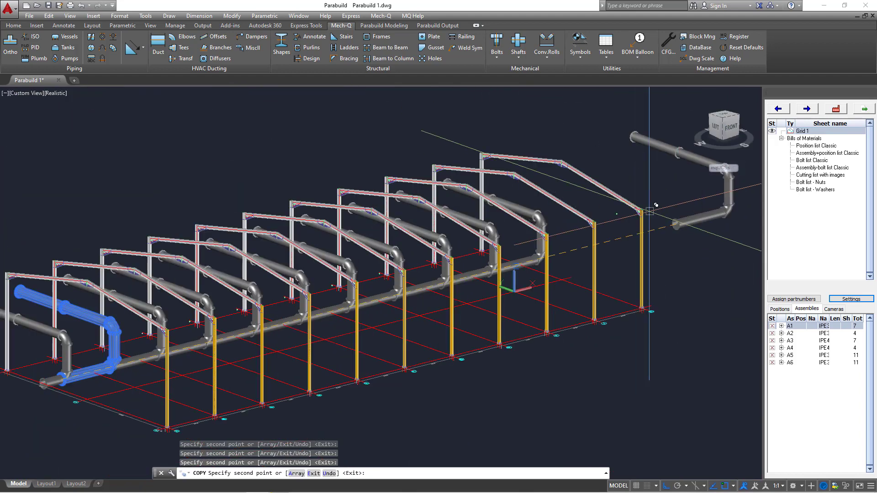
click(623, 212)
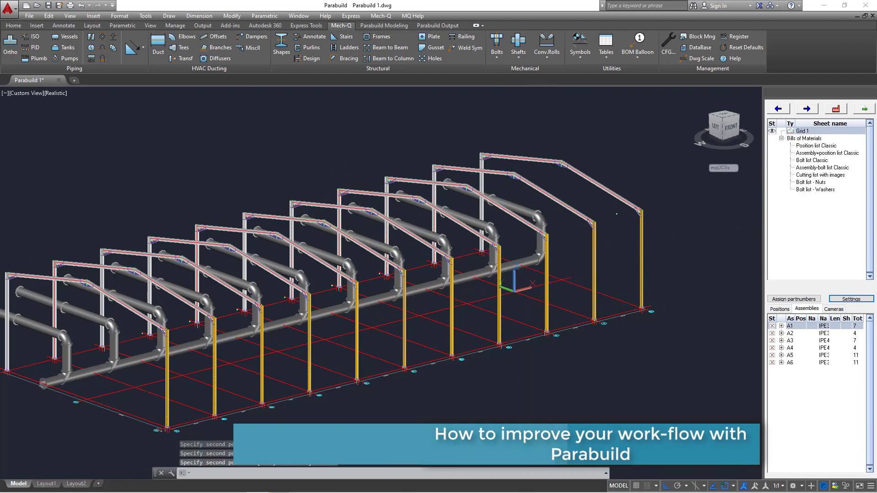
Inspect the row of pipe runs along the whole portal-frame building from several distances and angles.
shift+middle_drag(205, 348, 475, 310)
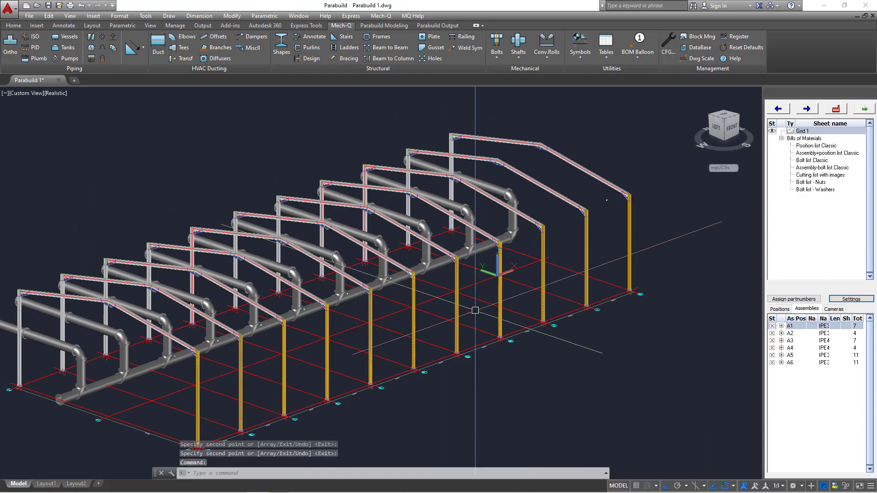
scroll(288, 318, down, 2)
scroll(266, 352, up, 2)
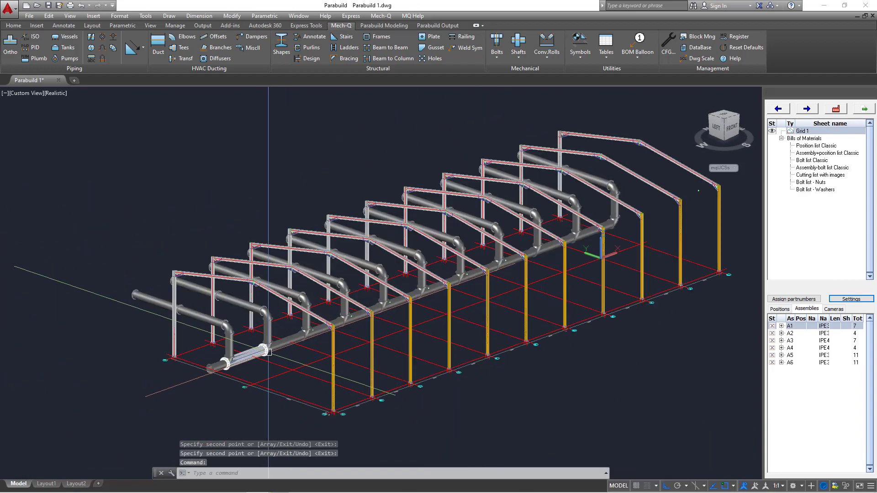
scroll(259, 341, up, 2)
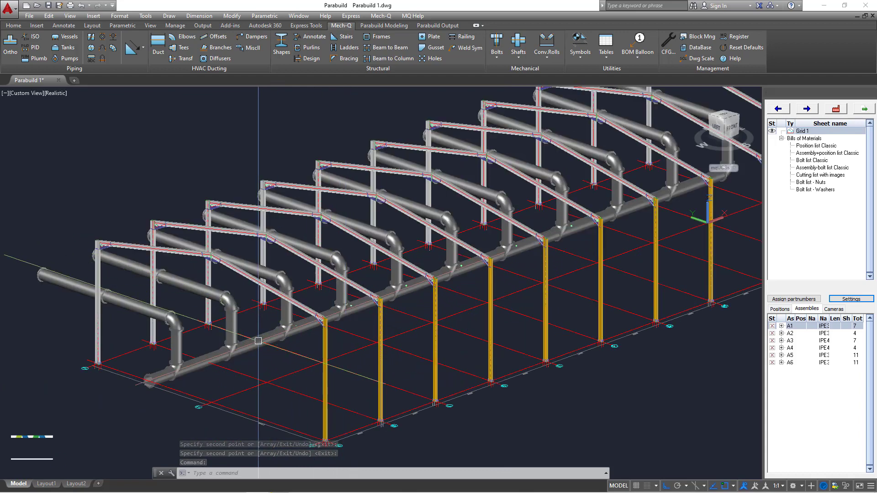
click(325, 331)
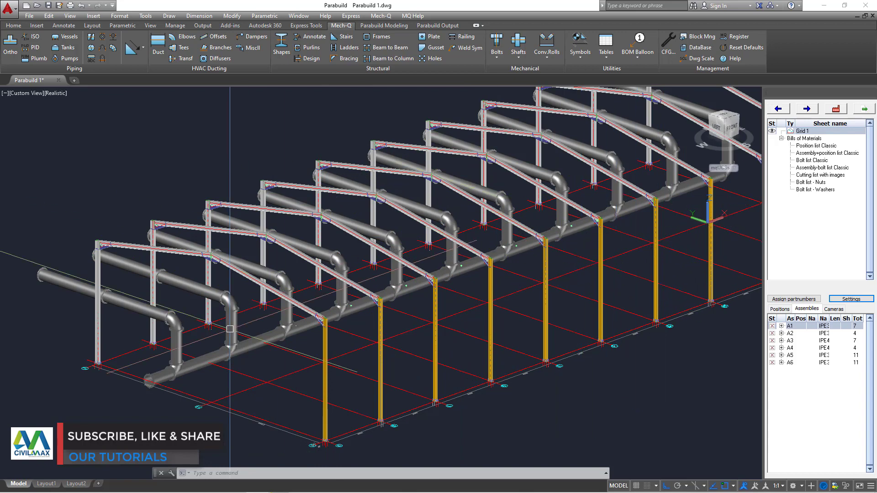
scroll(171, 381, up, 3)
scroll(191, 359, down, 5)
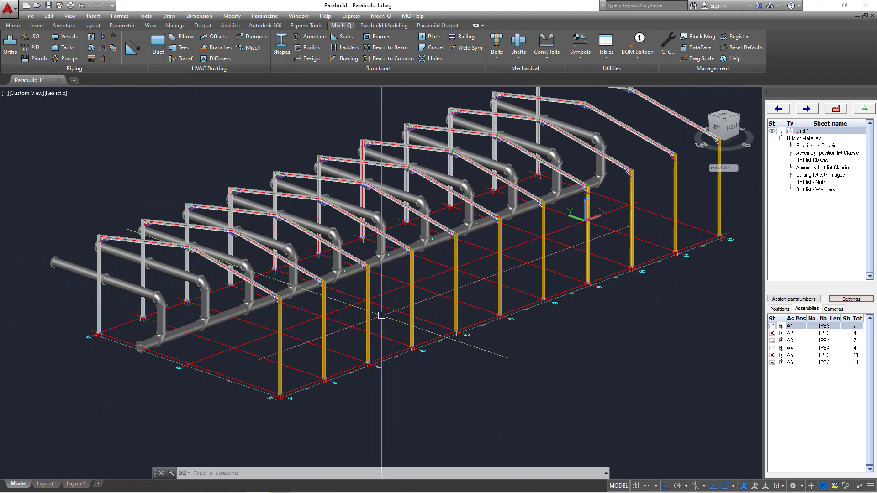
Select all pipe runs from a side view with crossing windows, including the pipe ends projecting outside the frames.
shift+middle_drag(297, 329, 343, 290)
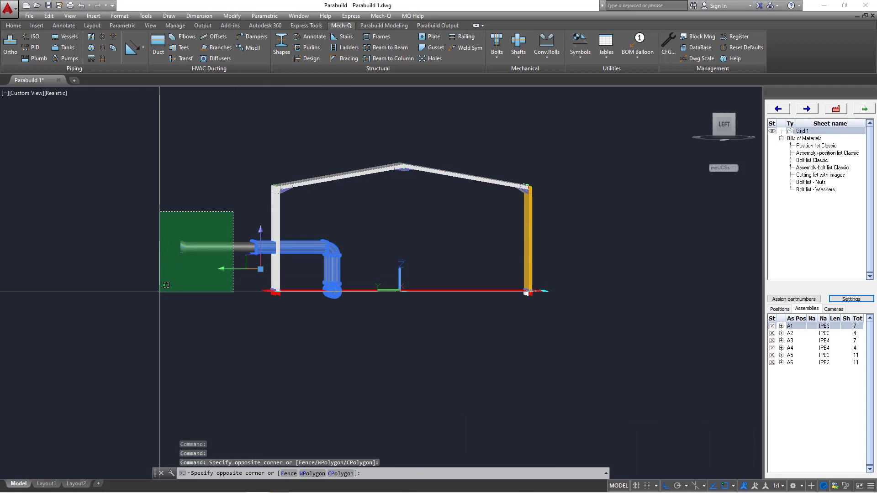
click(158, 293)
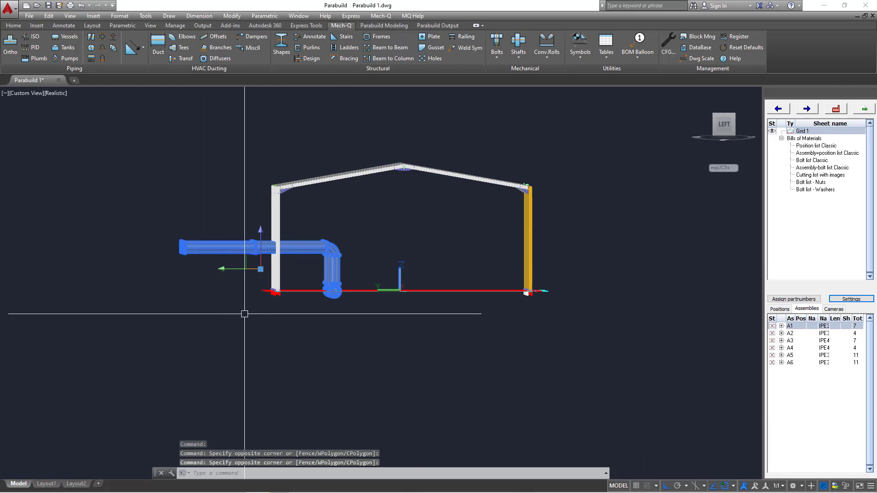
shift+middle_drag(372, 294, 336, 308)
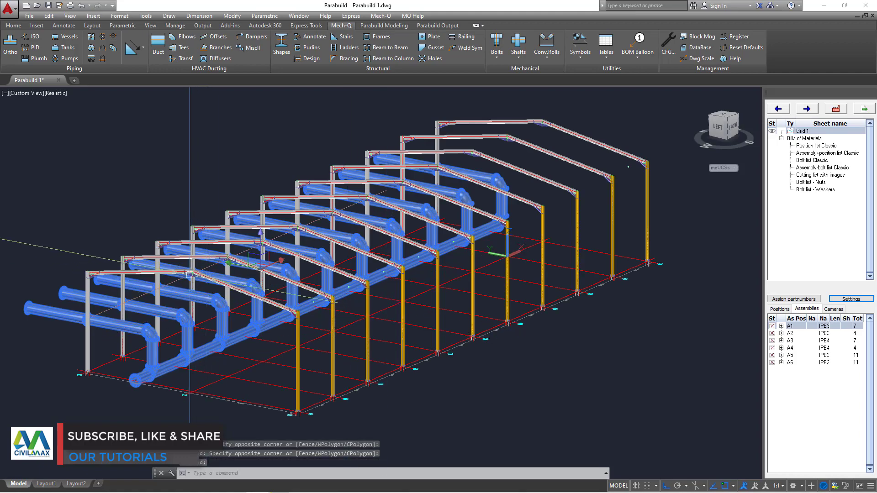
scroll(185, 267, up, 8)
scroll(186, 267, up, 3)
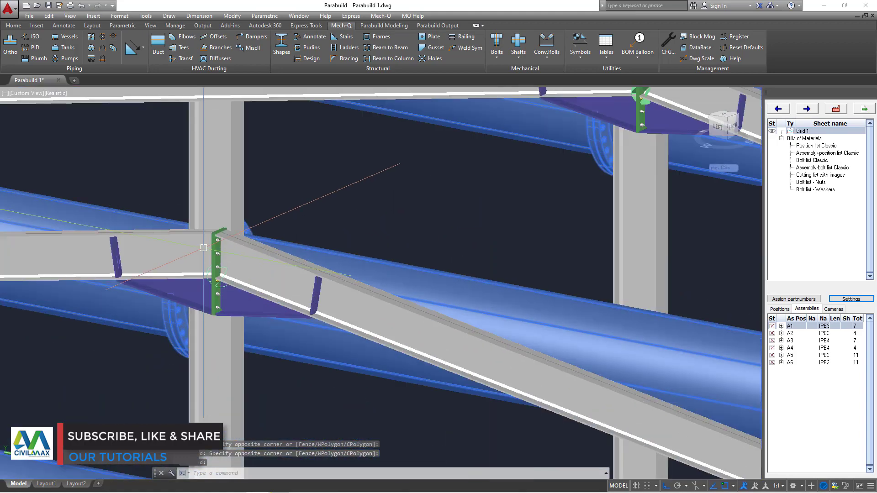
scroll(203, 248, down, 10)
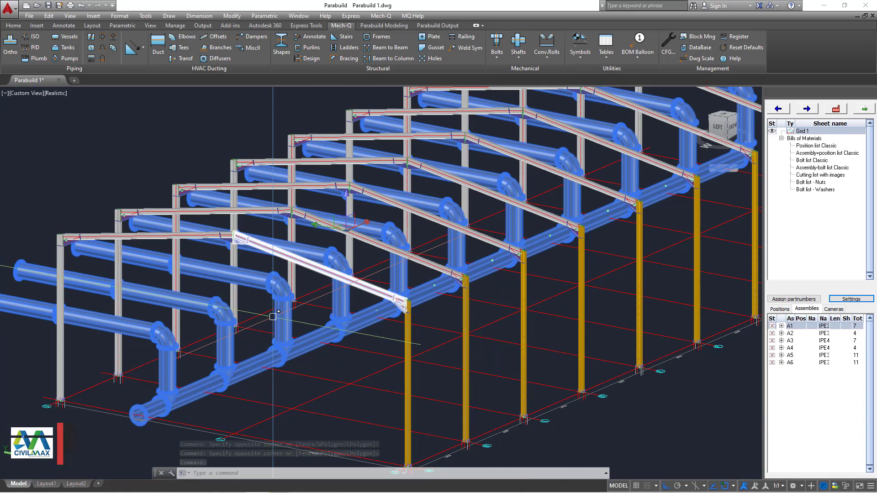
Start a new UCS and place its origin at the lower edge midpoint of the front frame's ridge end plate.
scroll(273, 317, down, 5)
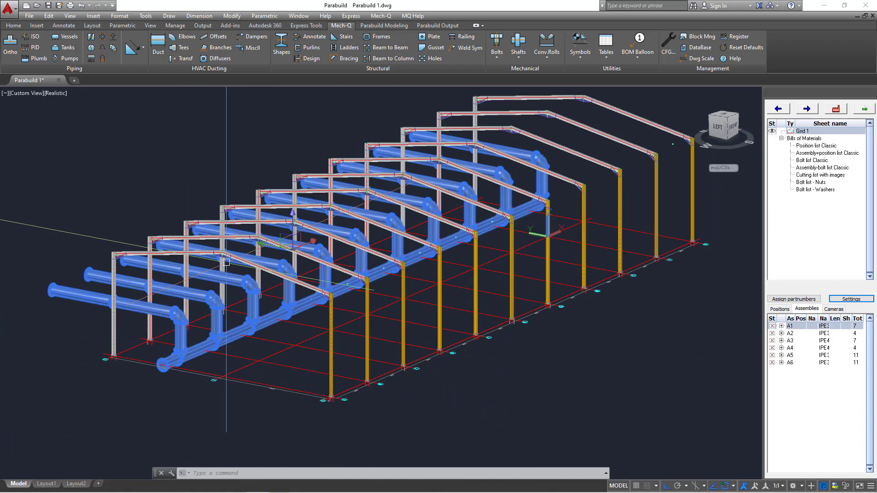
scroll(226, 262, up, 10)
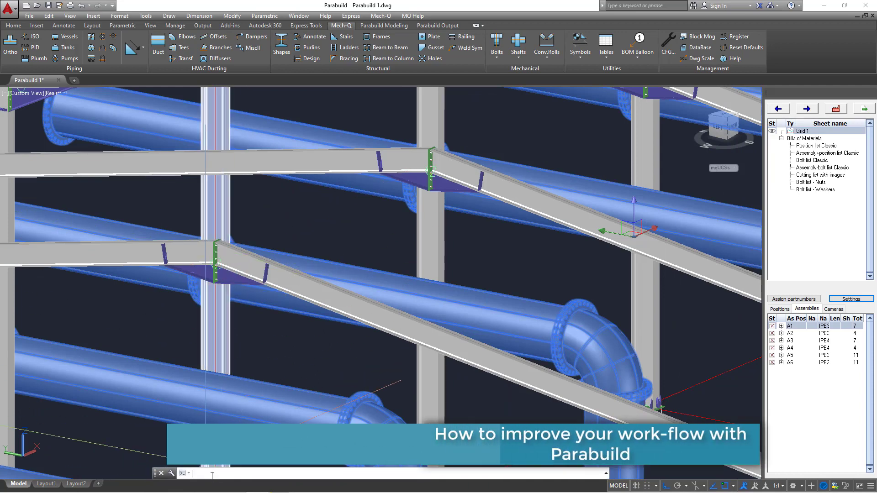
text(cs)
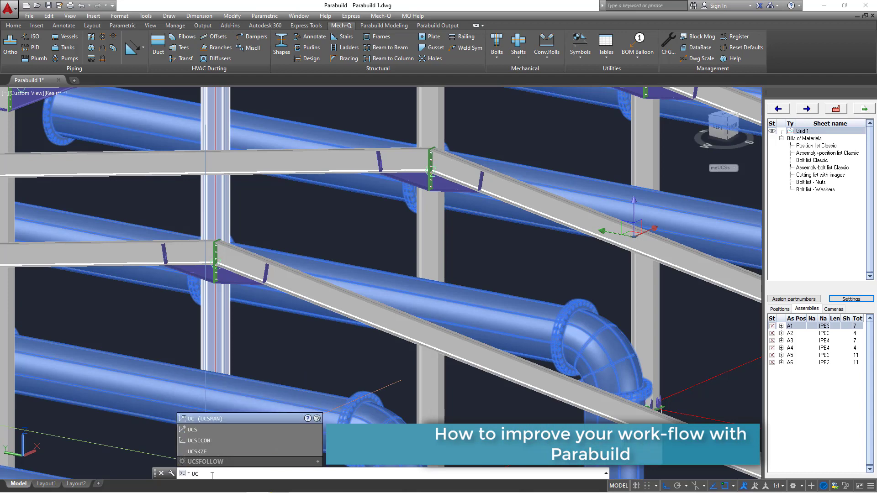
key(Return)
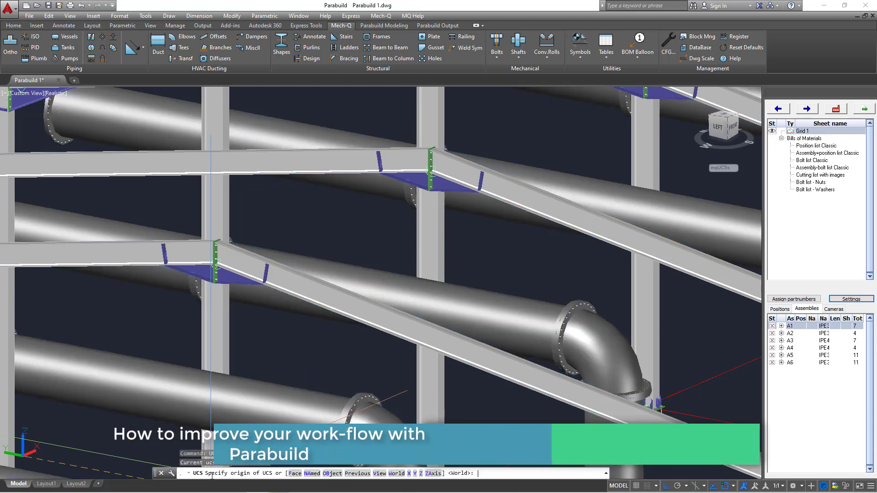
scroll(247, 287, up, 8)
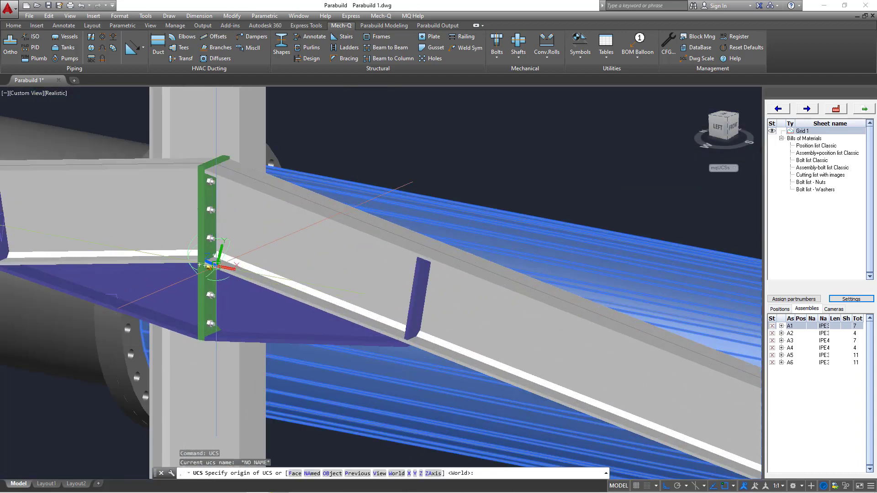
scroll(197, 344, up, 6)
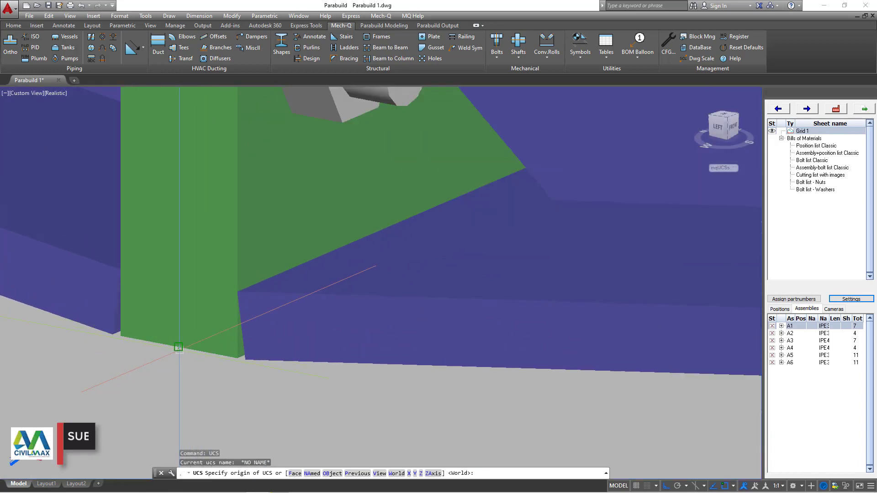
click(179, 348)
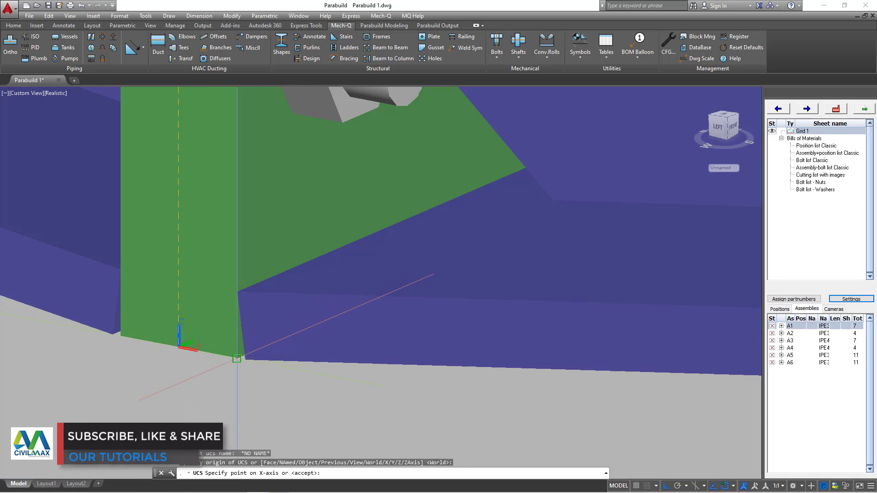
Align the UCS X axis along the ridge end plate's lower edge and its XY plane vertically up the plate.
key(Return)
scroll(239, 379, down, 8)
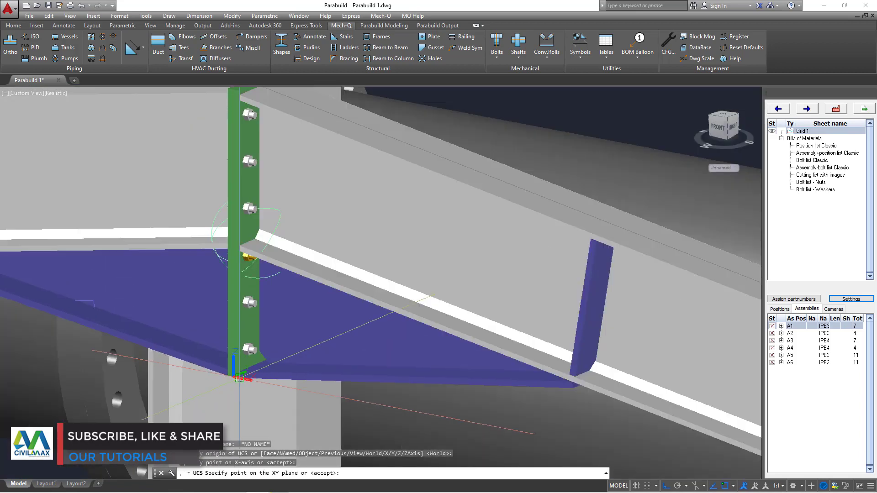
scroll(225, 309, down, 3)
scroll(230, 256, up, 10)
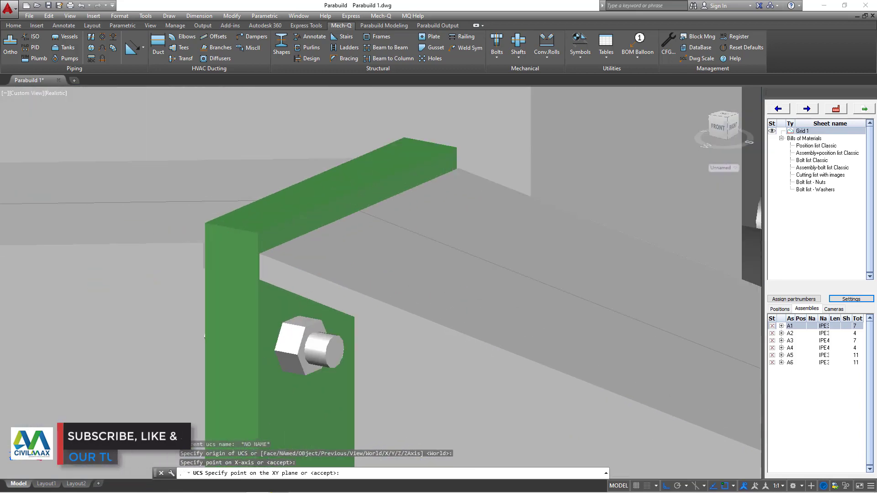
key(Return)
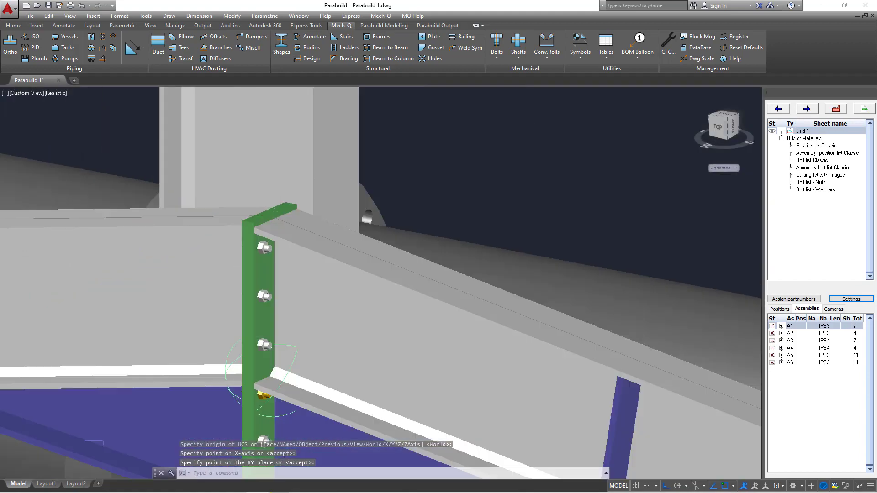
Select all pipe runs in the building's end view with crossing windows over the elbows and the projecting outer pipes.
scroll(258, 265, down, 8)
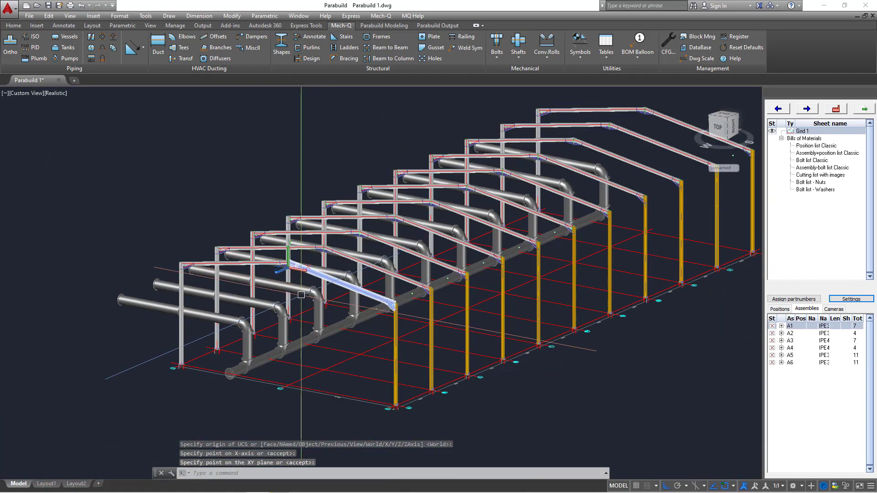
scroll(305, 255, up, 7)
scroll(304, 255, down, 2)
scroll(305, 255, up, 3)
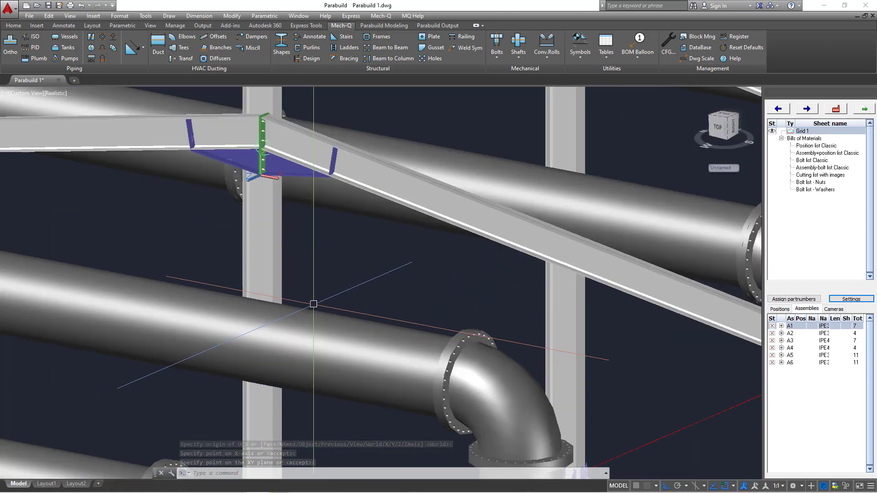
scroll(304, 255, down, 8)
scroll(289, 287, down, 2)
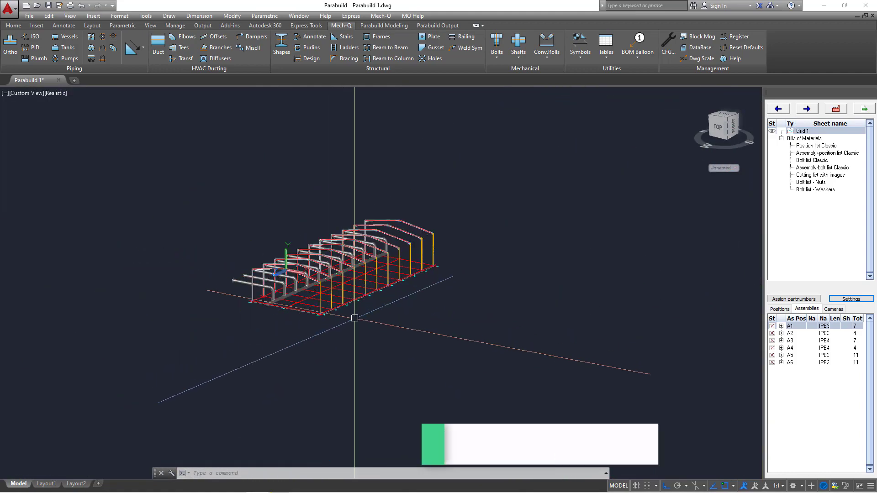
shift+middle_drag(290, 286, 298, 286)
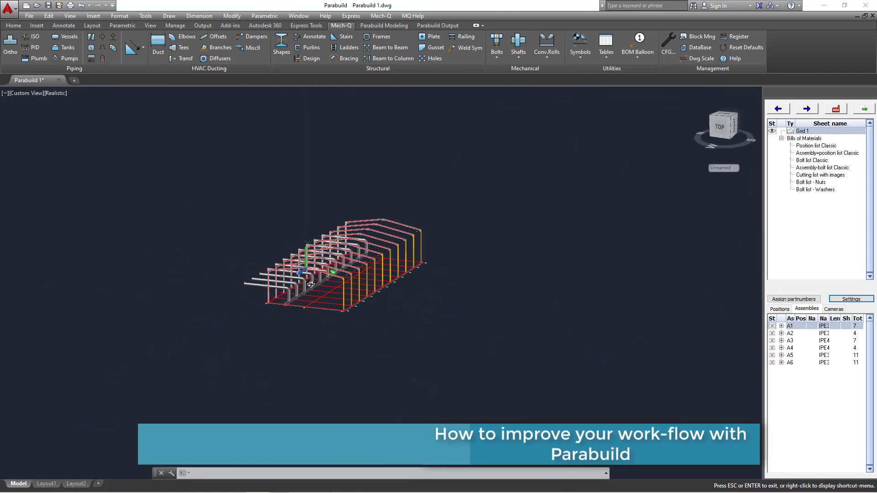
scroll(311, 285, up, 8)
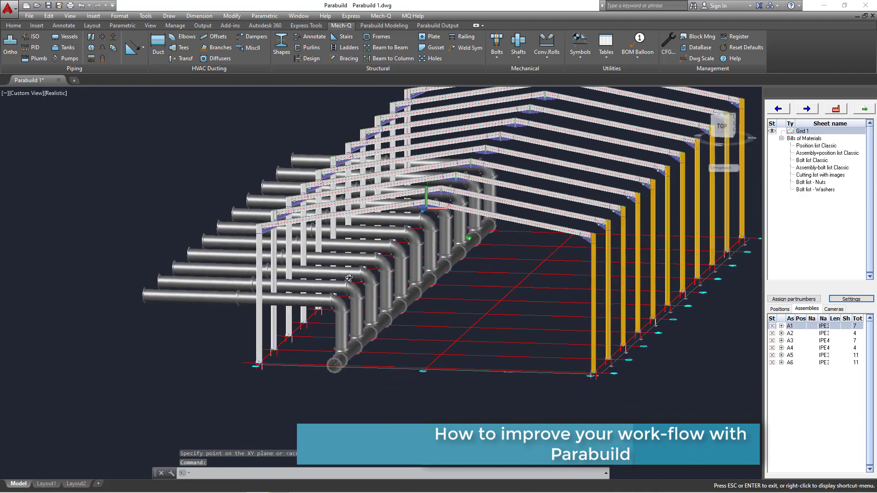
shift+middle_drag(349, 277, 364, 262)
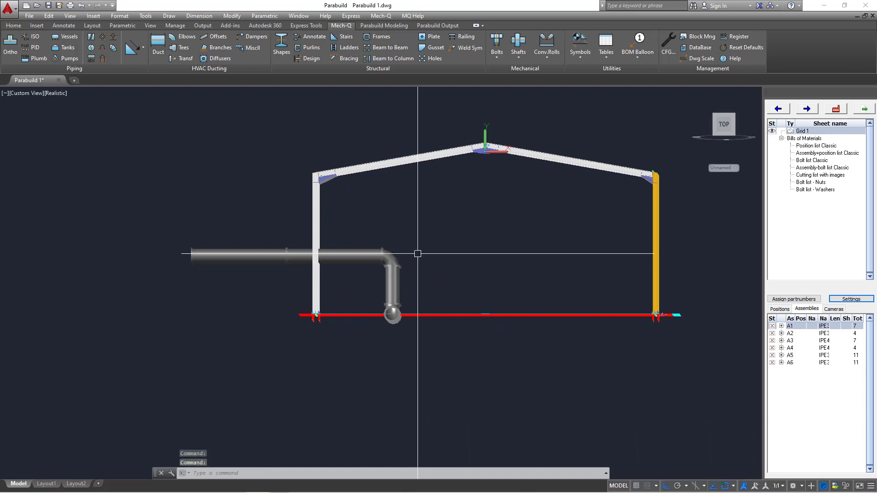
drag(447, 221, 410, 263)
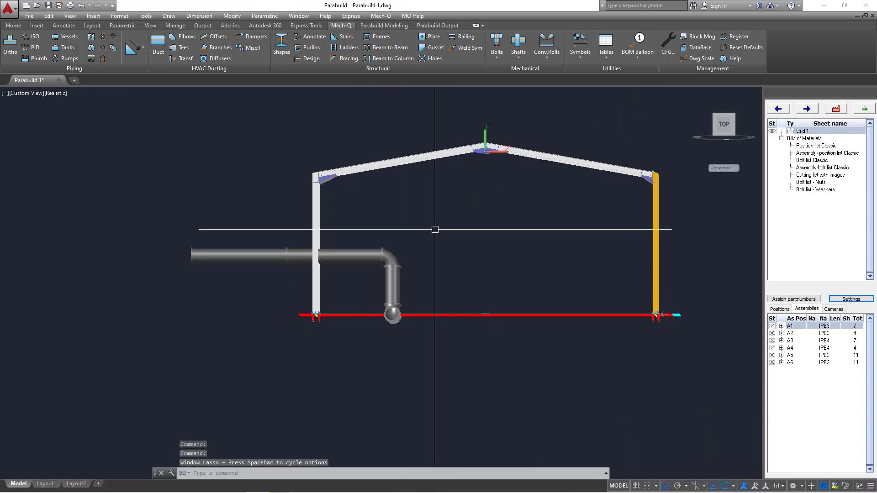
click(442, 216)
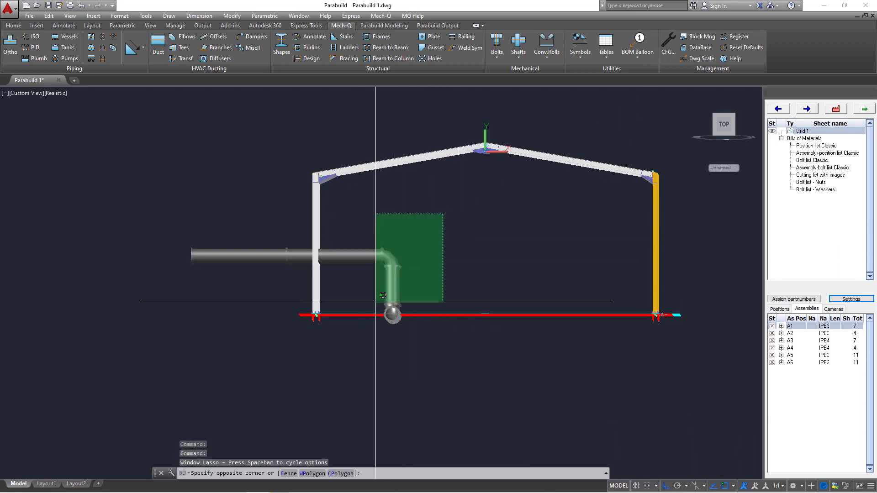
click(365, 303)
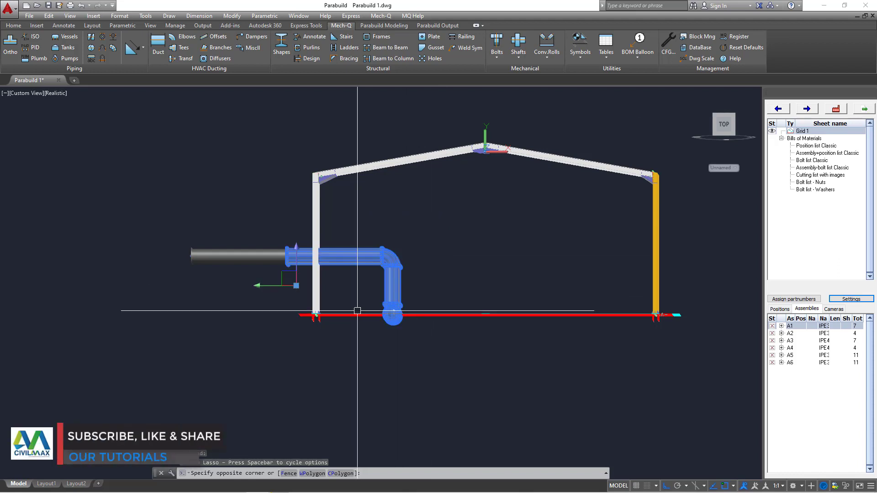
click(260, 195)
click(172, 292)
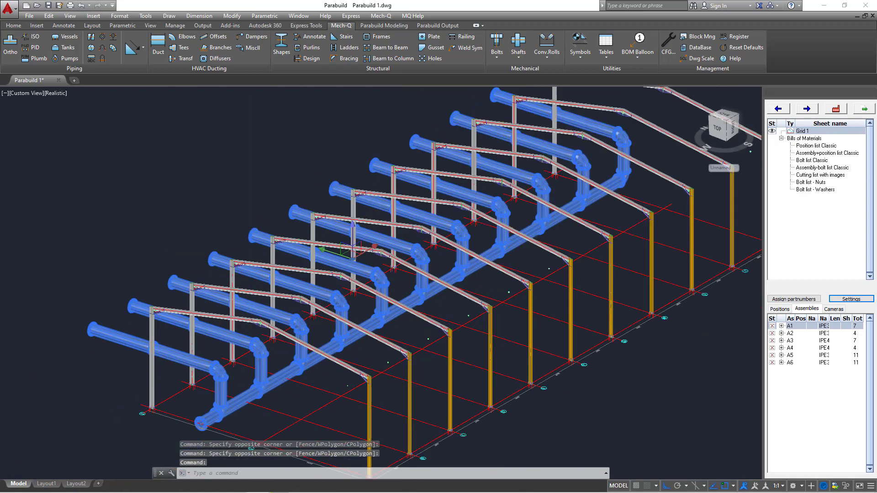
Start Mirror on the selected pipe runs with the first mirror line point at the ridge end plate's upper edge midpoint.
scroll(456, 333, down, 6)
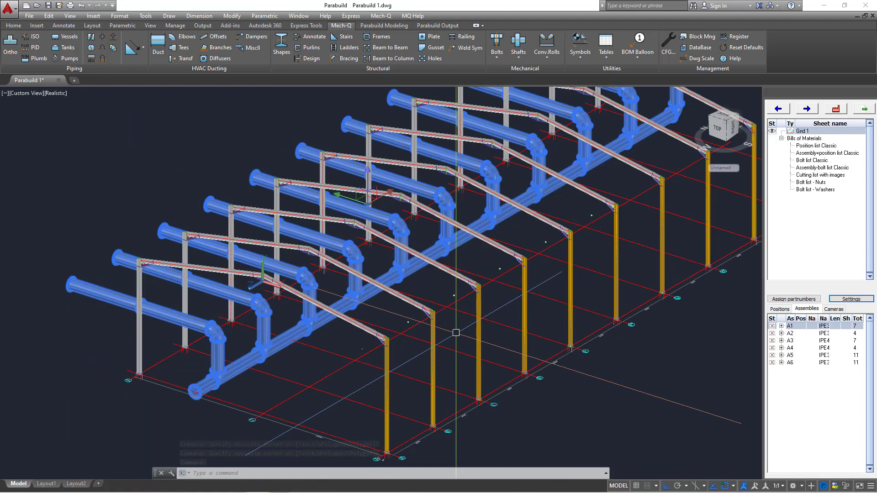
text(MI)
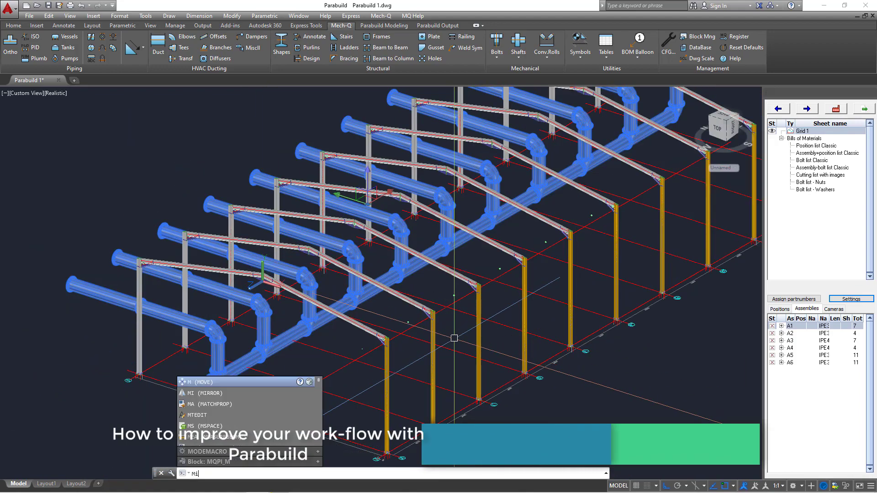
key(Return)
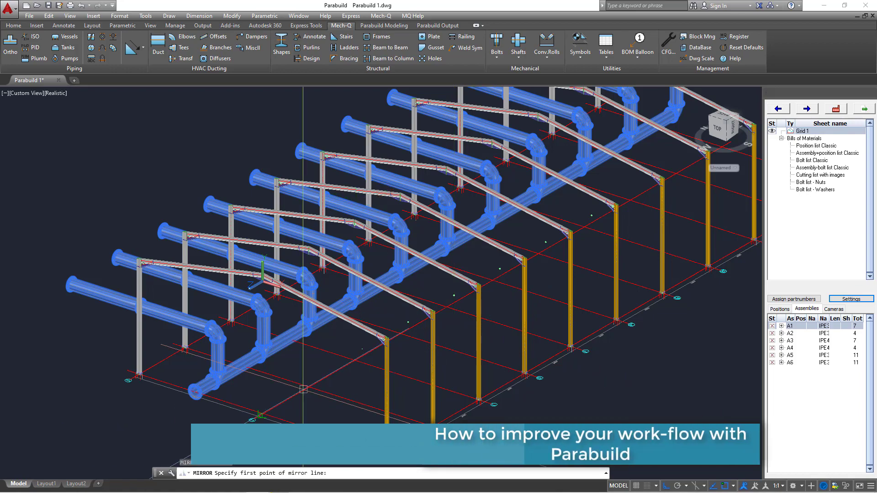
scroll(268, 306, up, 10)
scroll(268, 305, up, 6)
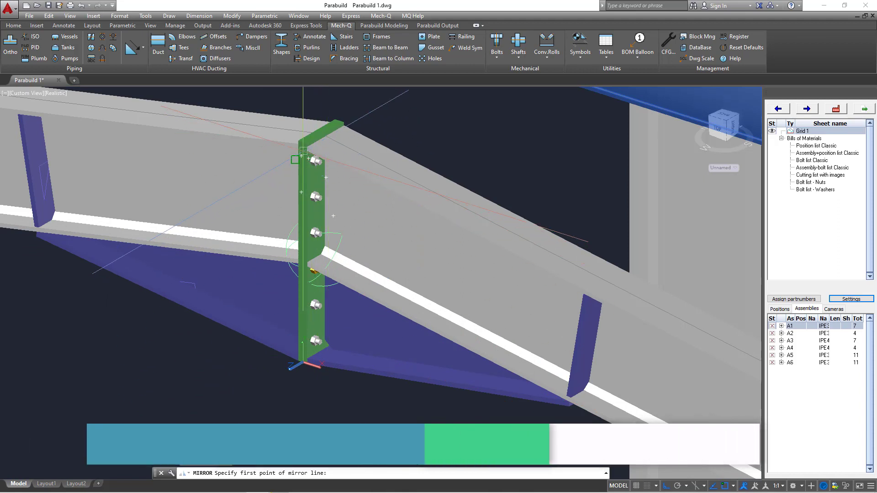
scroll(301, 147, up, 4)
scroll(302, 147, up, 3)
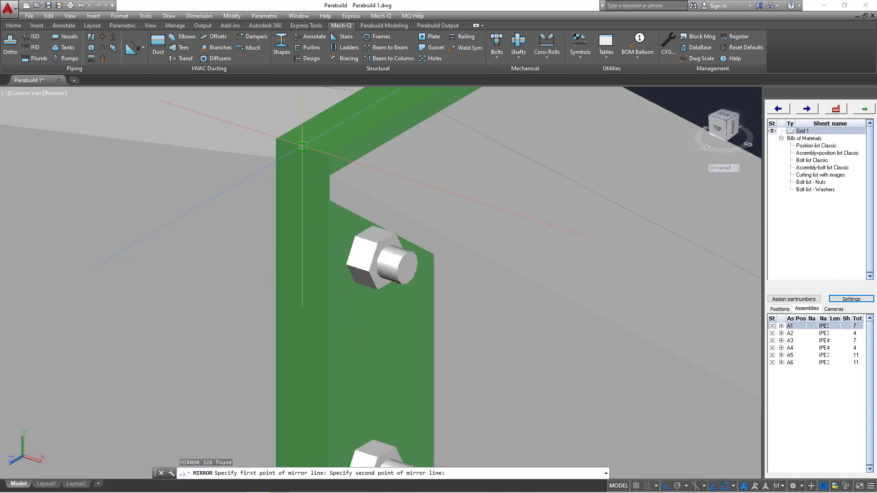
Set the second mirror line point at the lower edge midpoint of the same ridge end plate.
scroll(302, 147, down, 3)
scroll(302, 146, down, 4)
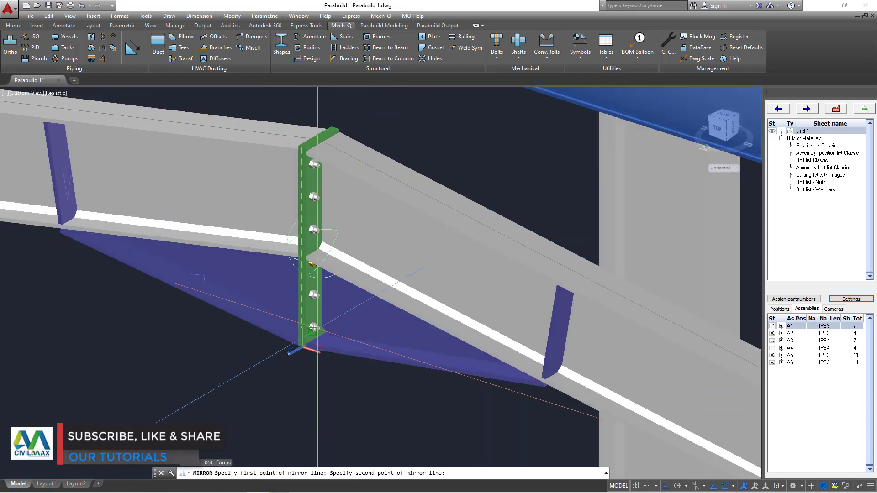
scroll(304, 347, up, 3)
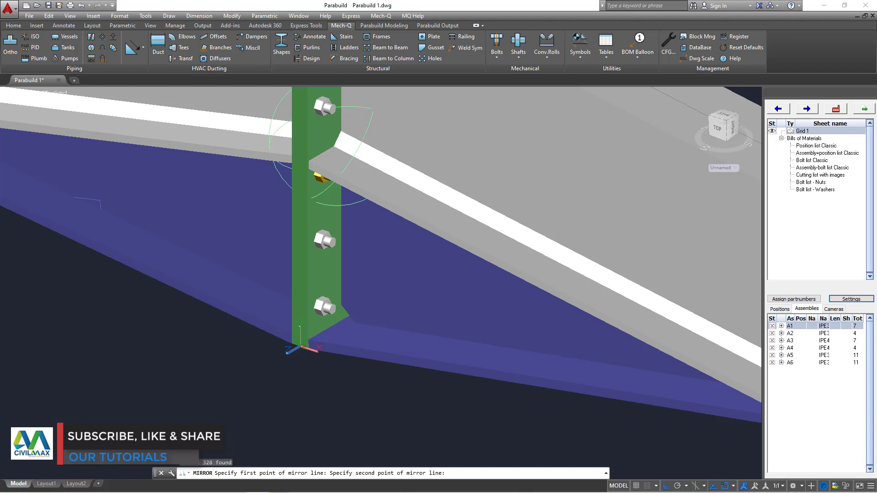
scroll(304, 347, up, 3)
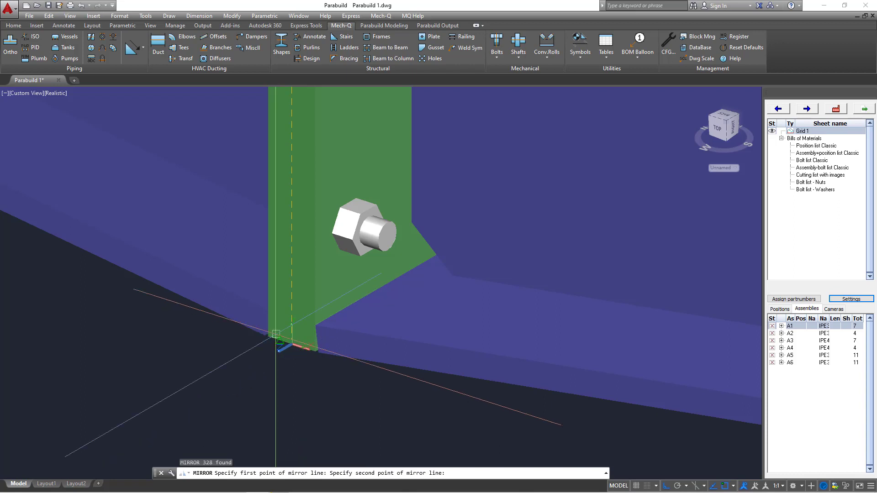
scroll(276, 334, up, 2)
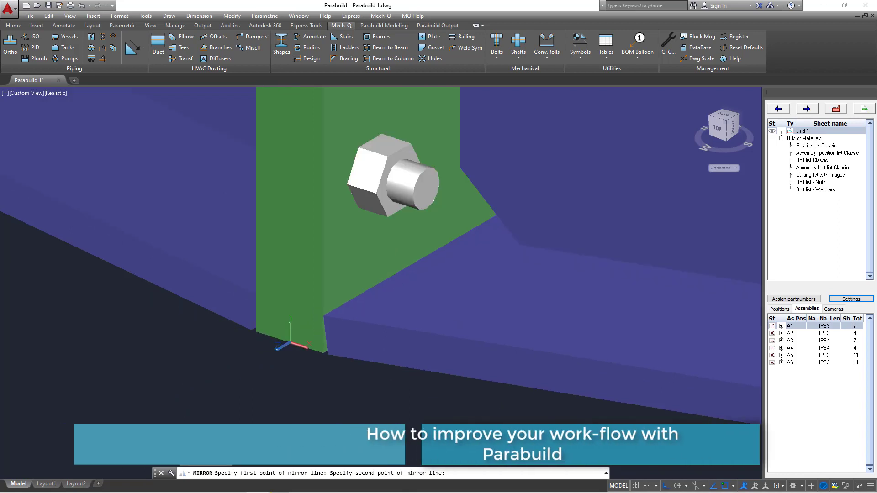
click(289, 343)
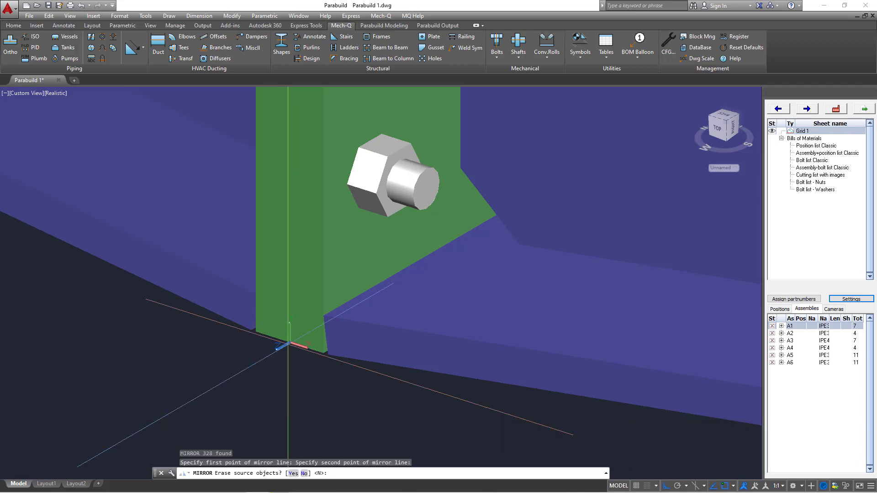
Complete the mirror to the opposite side of the building, keeping the source pipe runs.
scroll(289, 343, down, 10)
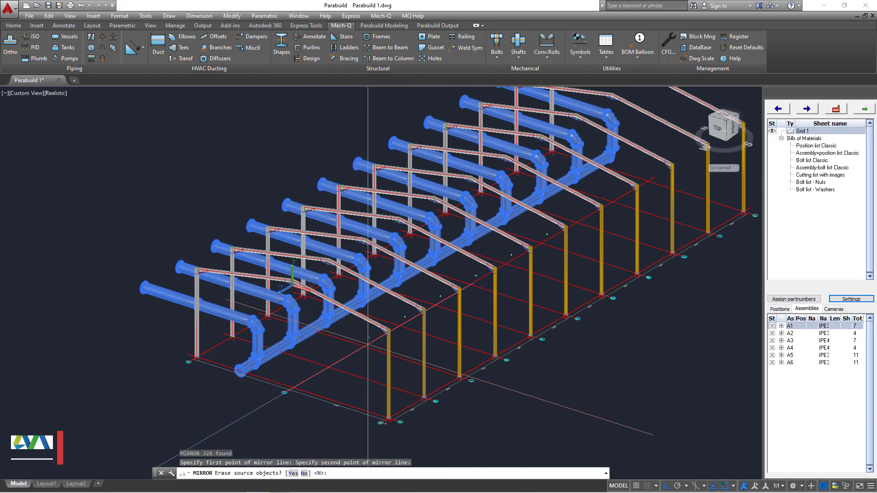
right_click(515, 407)
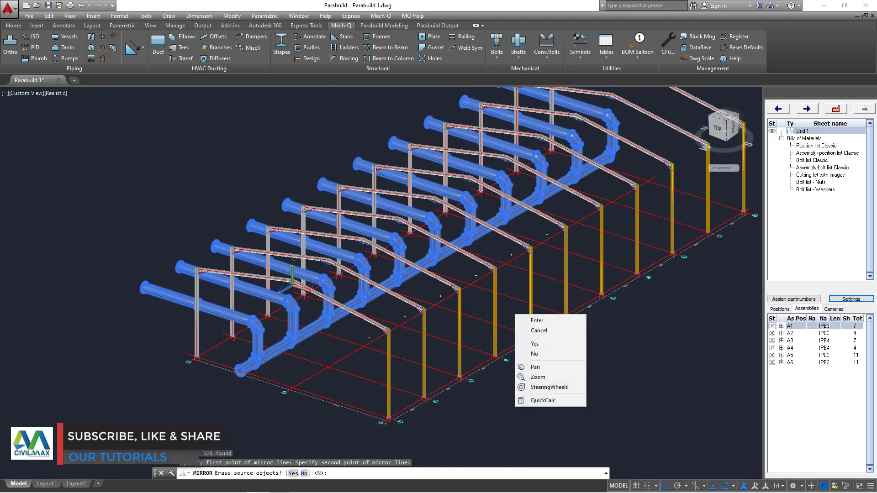
click(541, 322)
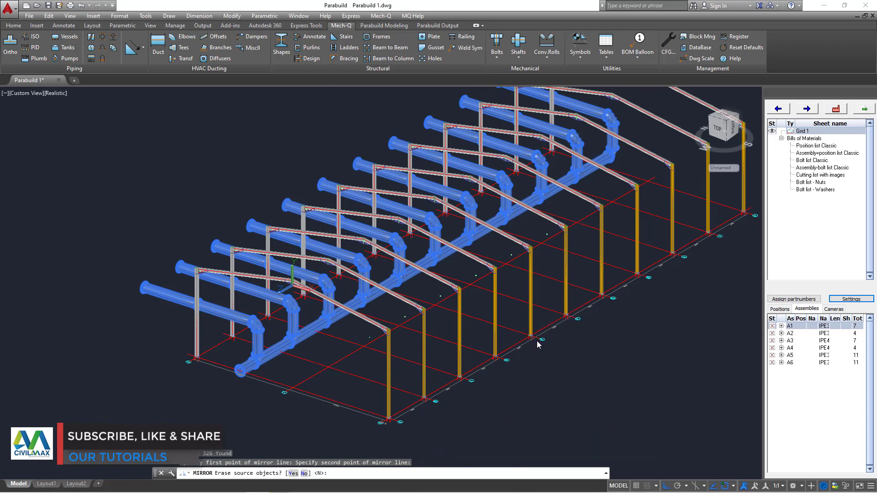
key(Return)
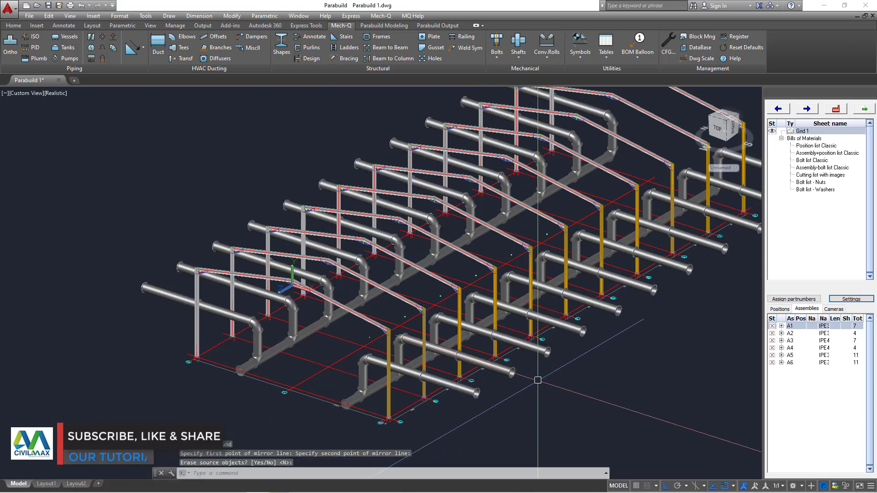
key(Escape)
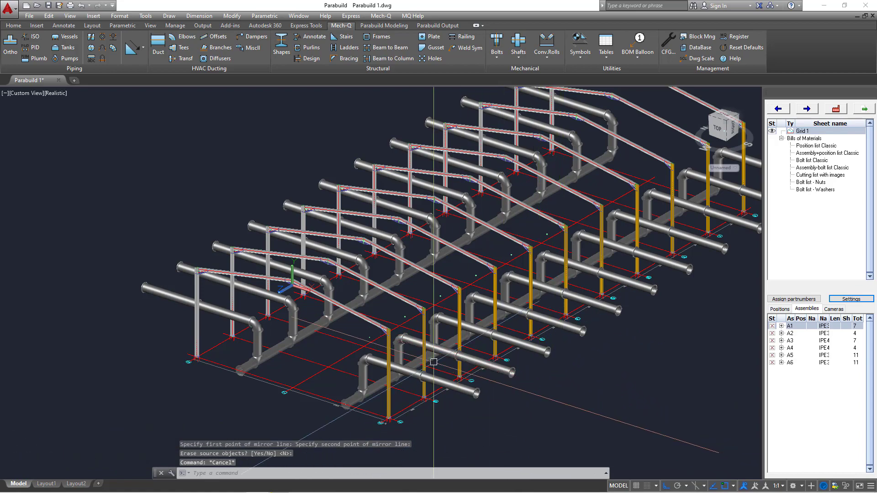
Inspect the mirrored pipe runs on both sides of the portal-frame building and review the available Parabuild modeling and output tools.
scroll(427, 379, up, 2)
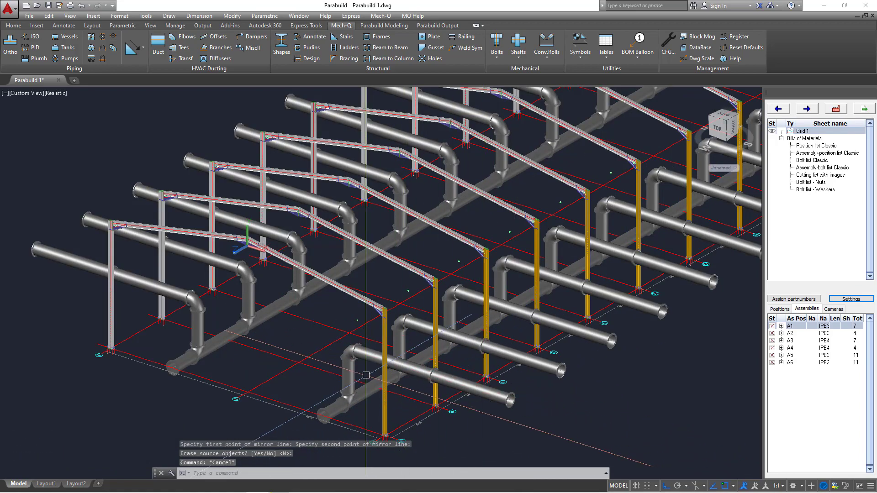
shift+middle_drag(437, 374, 319, 363)
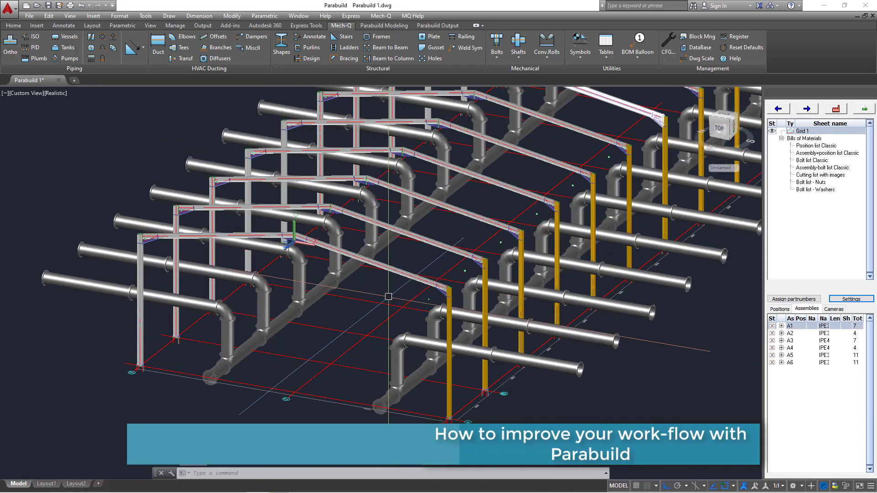
middle_drag(390, 347, 313, 324)
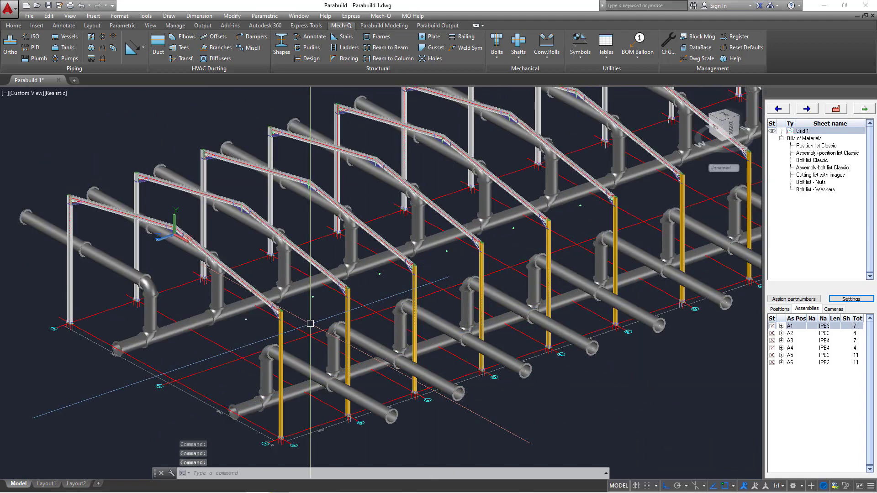
click(375, 26)
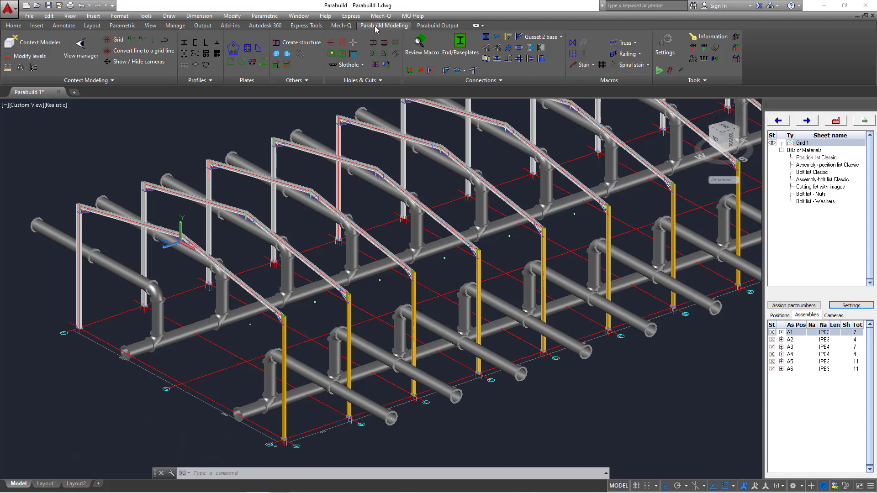
click(433, 26)
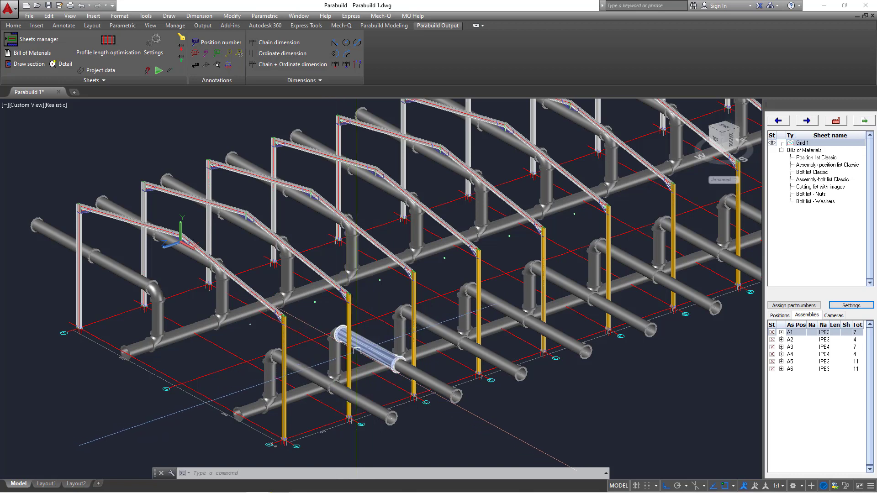
click(346, 25)
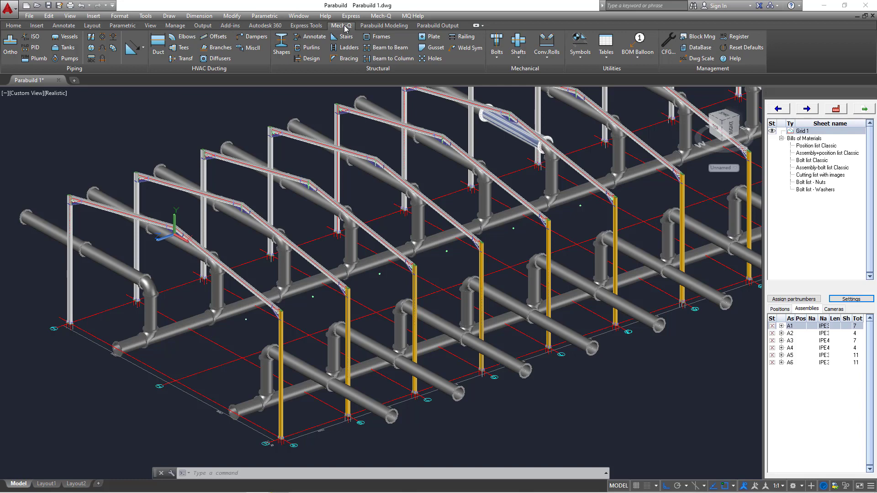
text(mi)
key(Return)
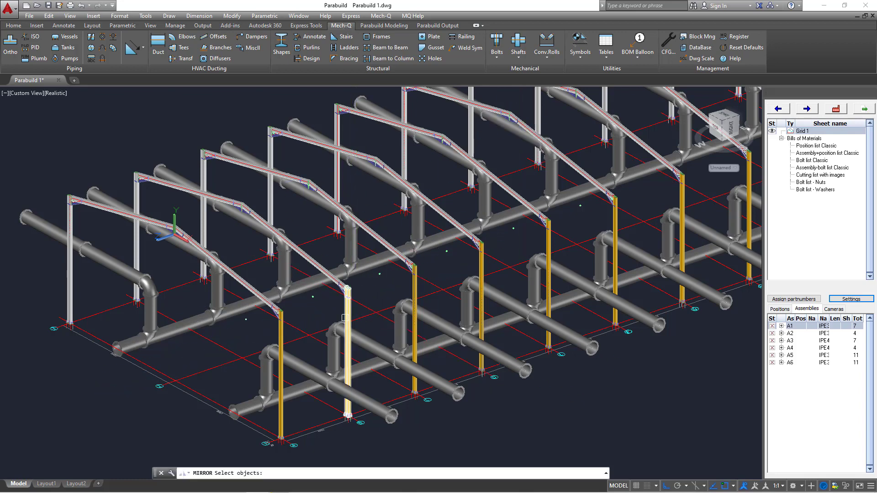
middle_drag(346, 320, 389, 319)
key(Escape)
Examine the finished portal-frame building with both rows of pipe runs, close up and as a whole, from several angles.
scroll(300, 276, up, 3)
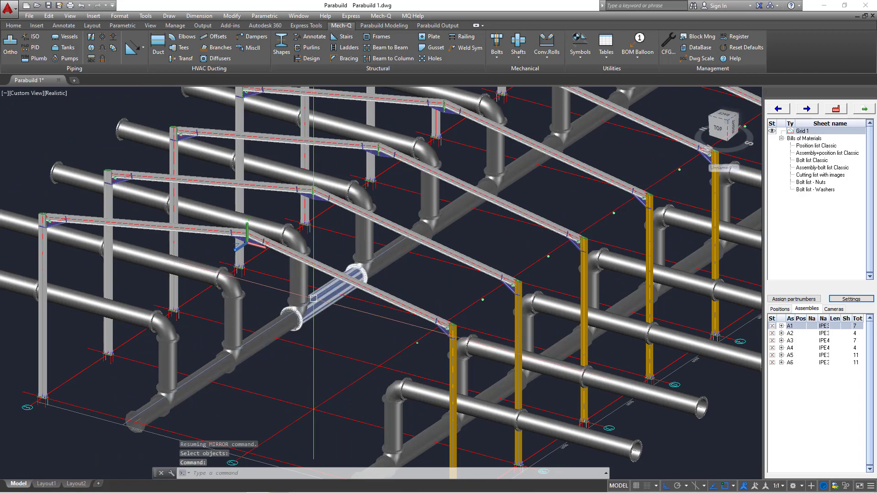
shift+middle_drag(312, 294, 506, 310)
scroll(217, 316, down, 5)
scroll(539, 253, down, 3)
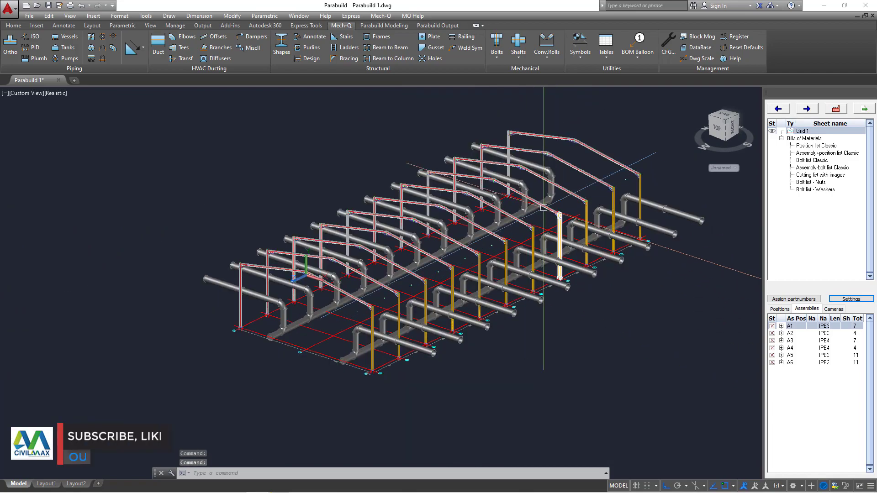
scroll(347, 328, up, 3)
mouse_move(378, 298)
shift+middle_down()
mouse_move(276, 305)
mouse_move(236, 296)
mouse_move(225, 284)
mouse_move(382, 297)
shift+middle_up()
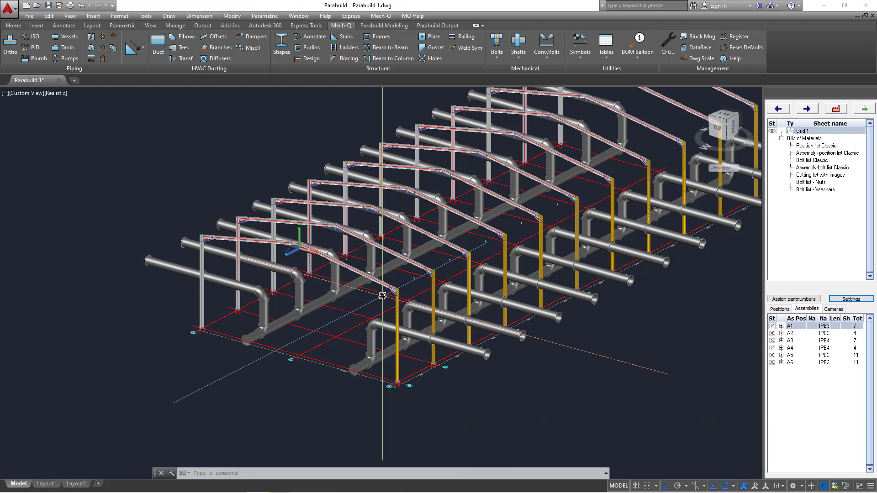
scroll(616, 132, up, 2)
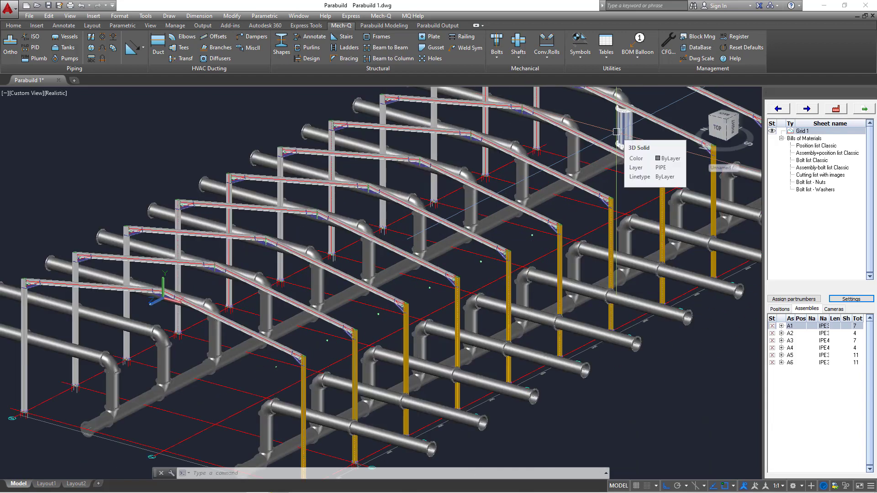